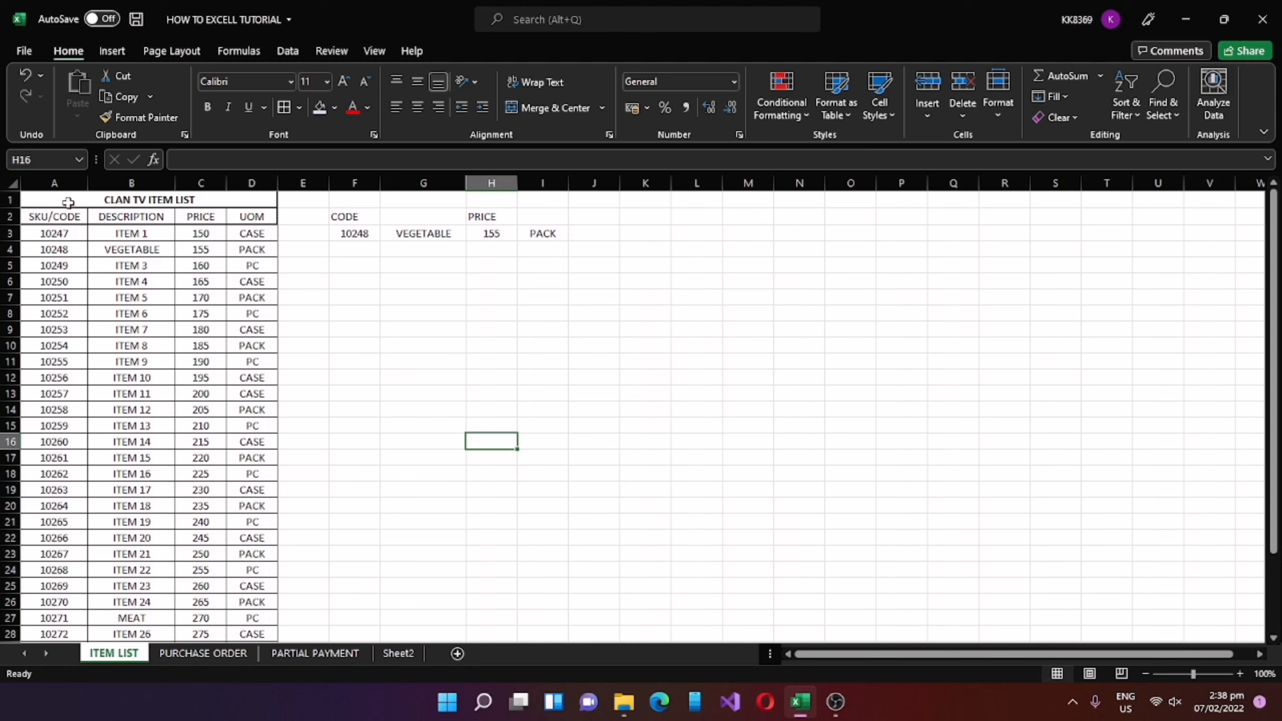
# - Examine the item list's title, its code, description, price and UOM headers, and the entries beneath them
pyautogui.click(107, 203)
pyautogui.click(138, 359)
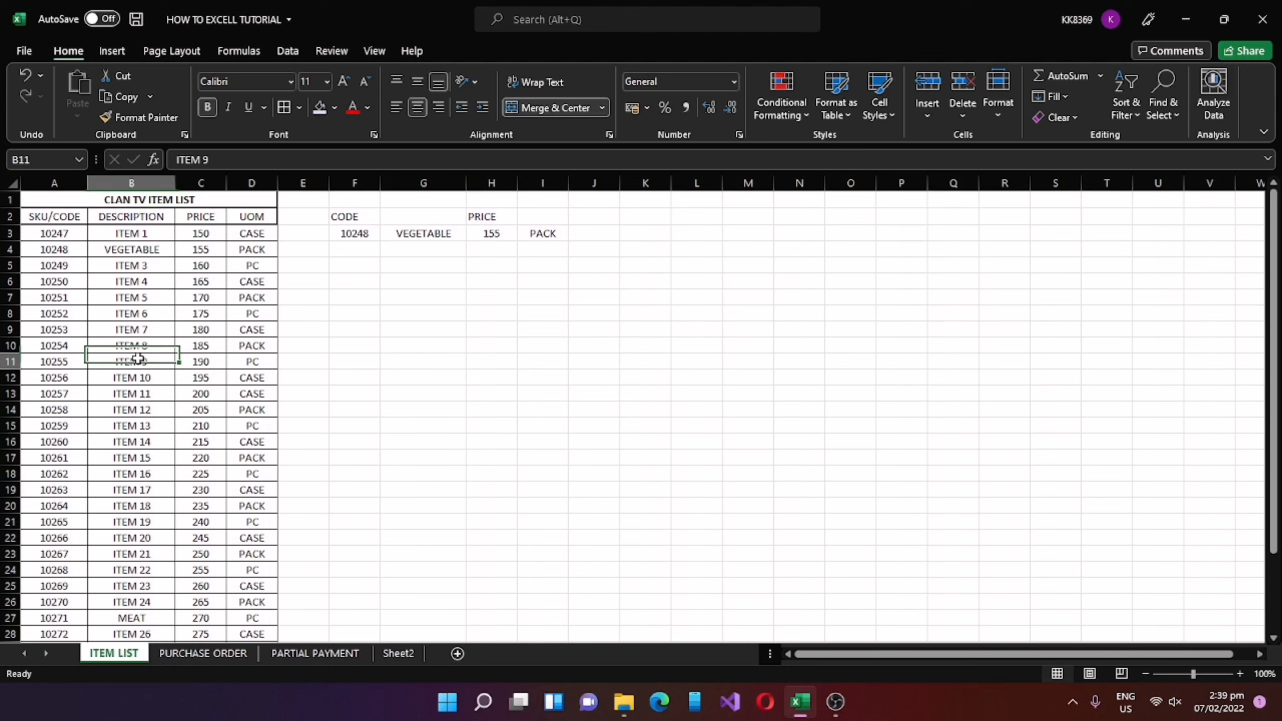
pyautogui.click(53, 217)
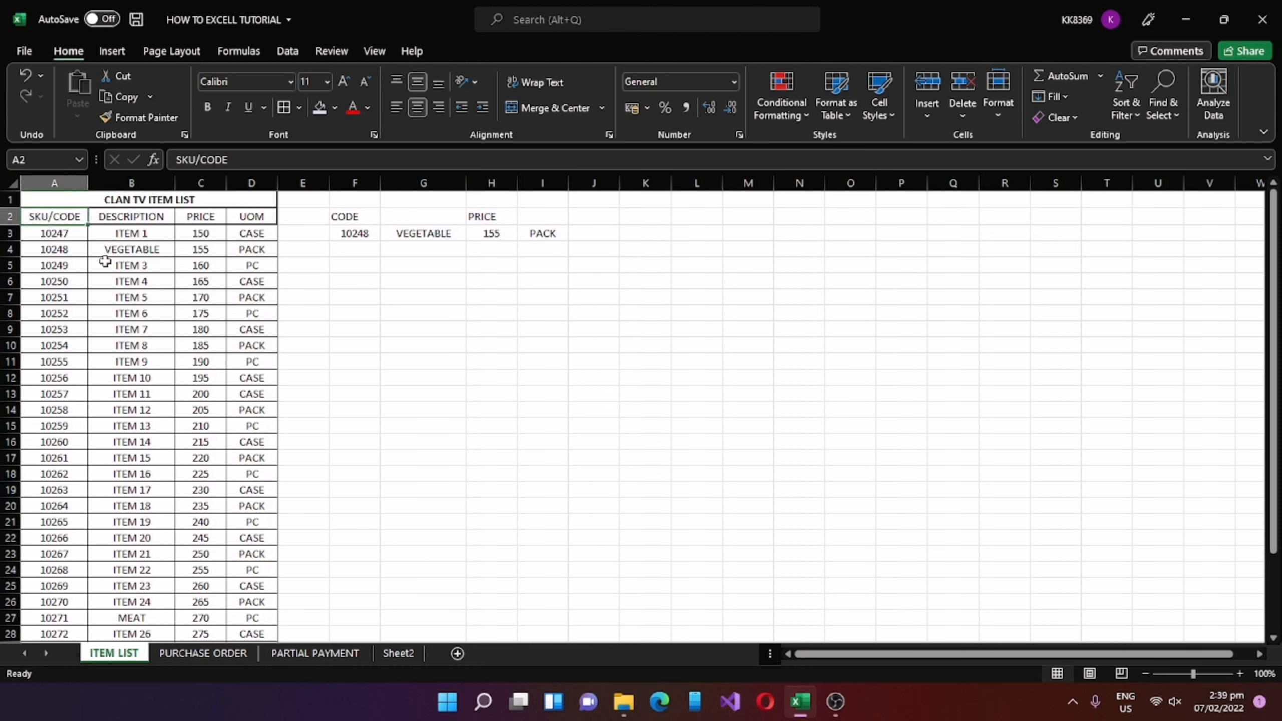
pyautogui.click(132, 224)
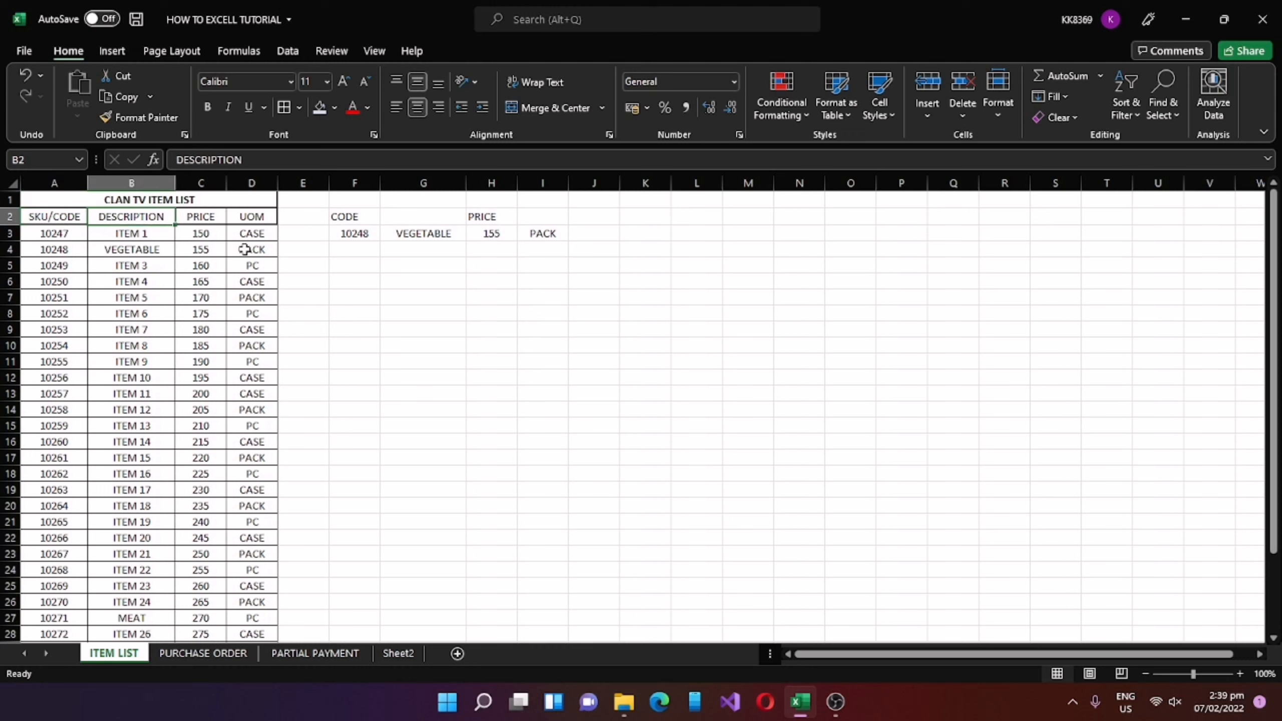
pyautogui.click(202, 216)
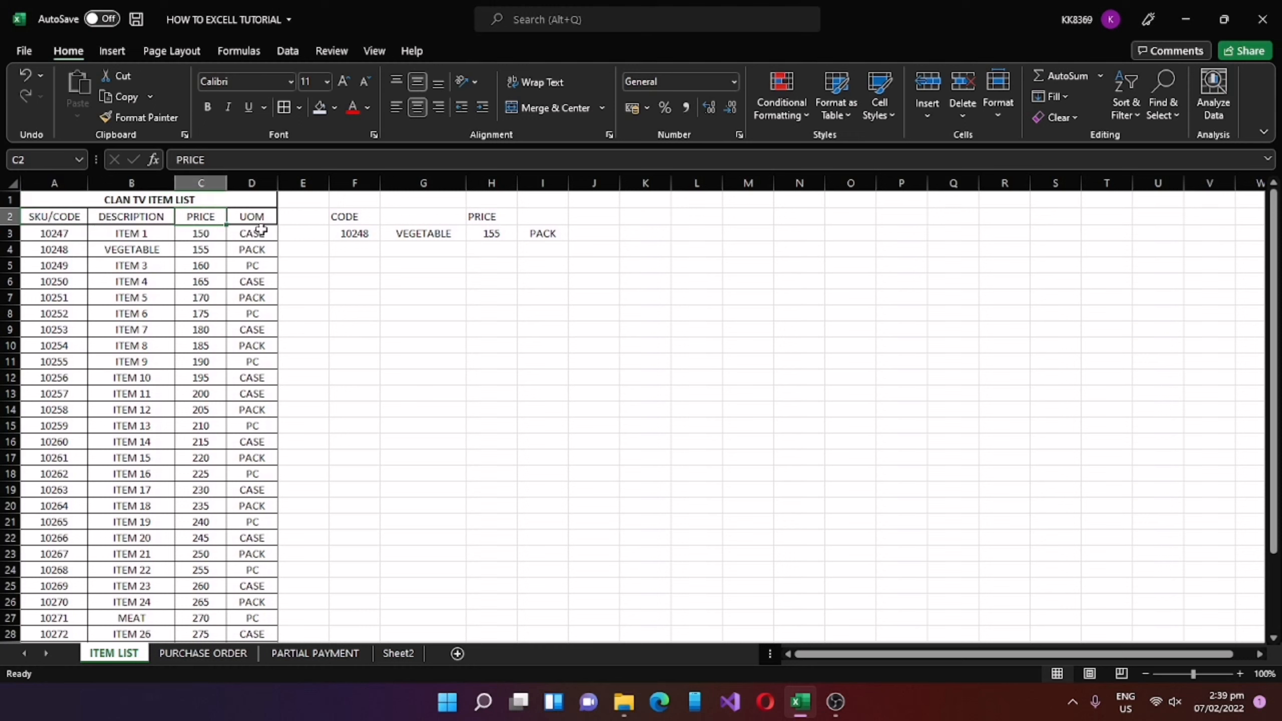
pyautogui.click(258, 228)
pyautogui.click(492, 407)
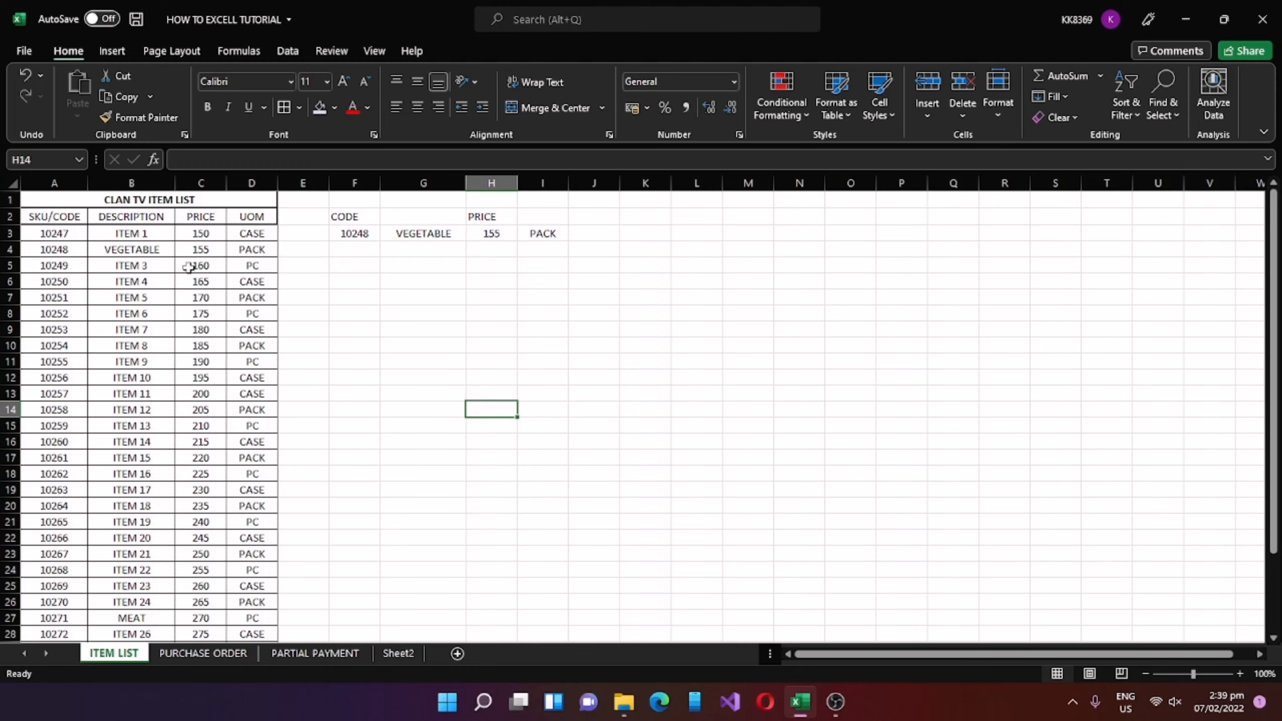
pyautogui.scroll(-1, 266, 329)
pyautogui.scroll(1, 266, 329)
pyautogui.moveTo(47, 236); pyautogui.dragTo(54, 425)
pyautogui.click(144, 233)
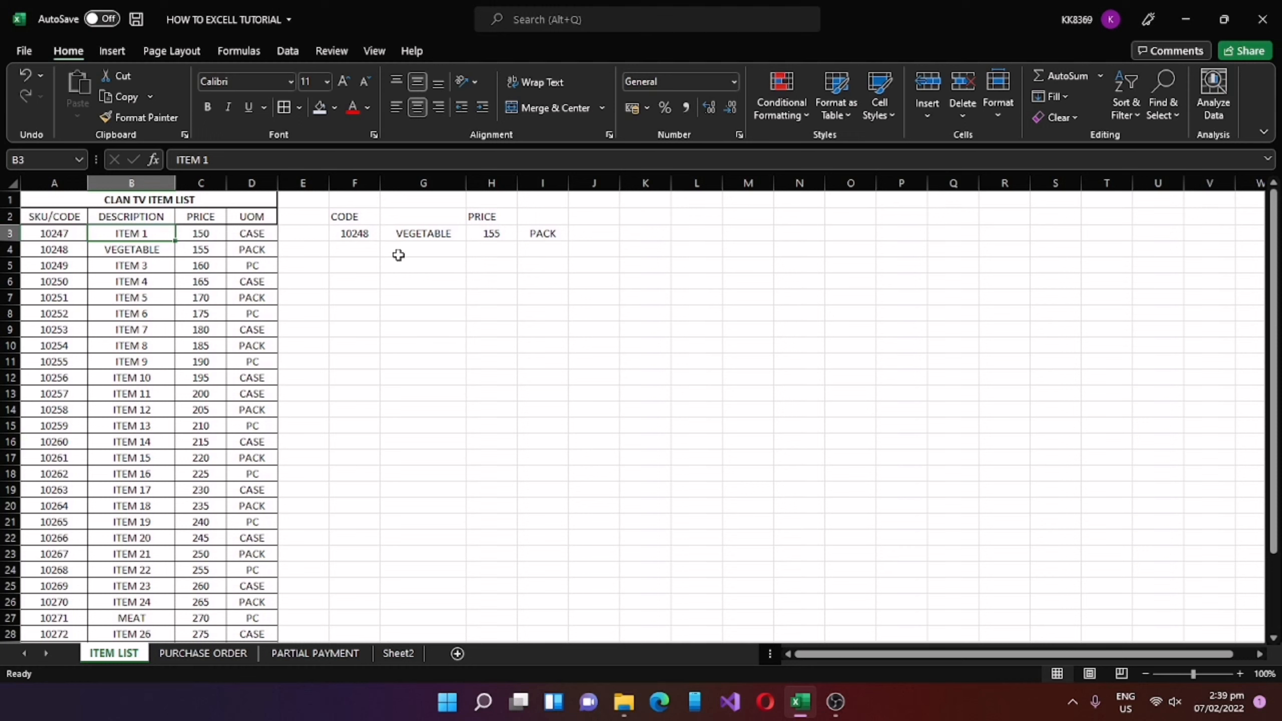
# - Insert the VLOOKUP function into cell G4, finding it by searching the functions for VLOOK
pyautogui.click(402, 235)
pyautogui.press('Down')
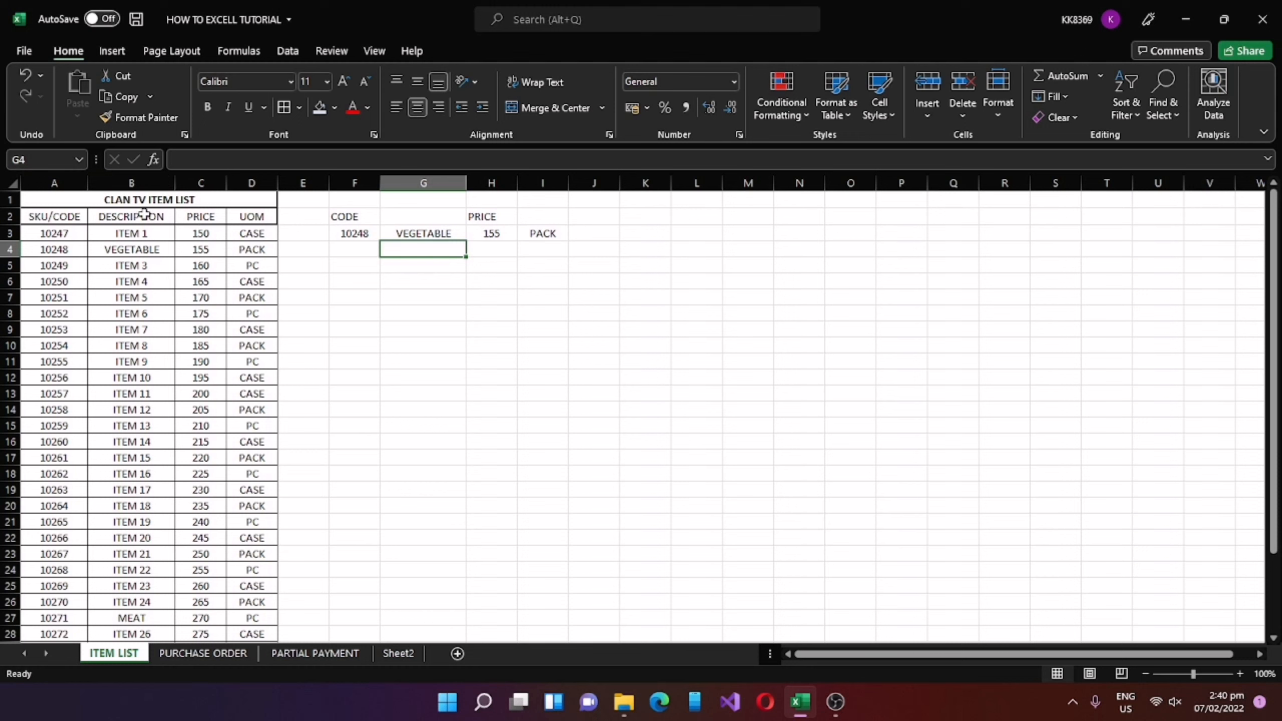
pyautogui.click(152, 159)
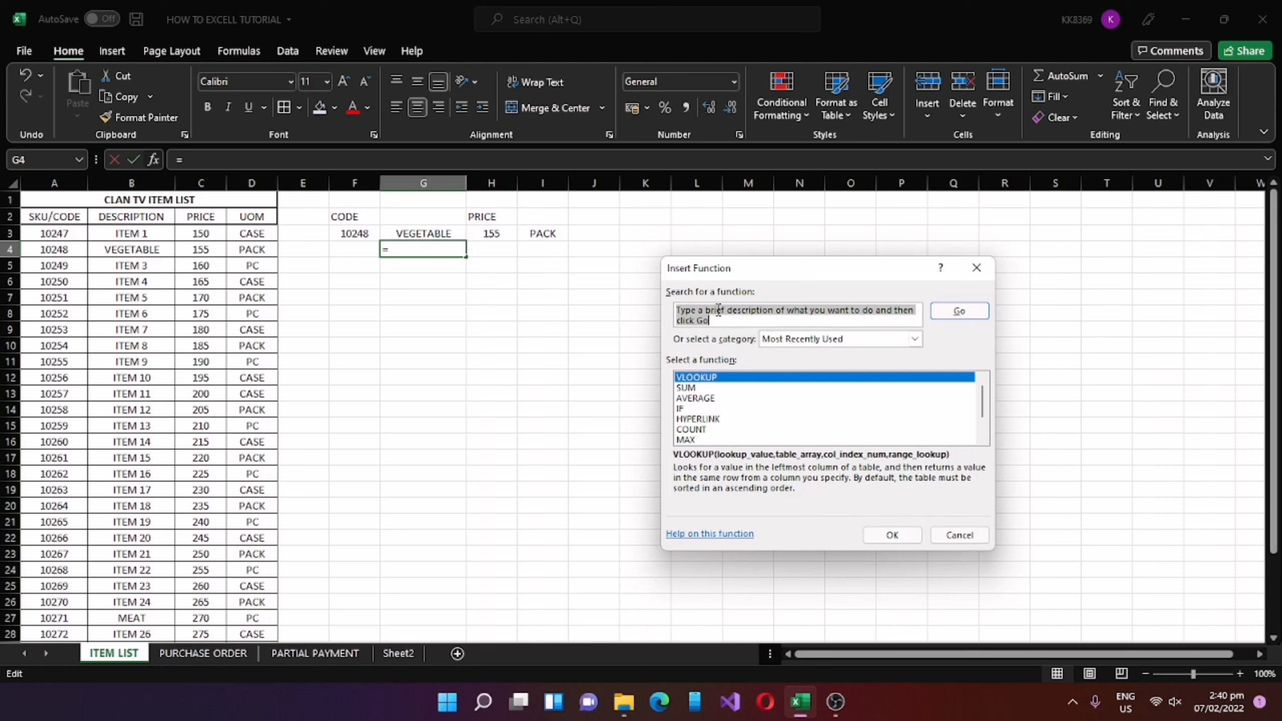
pyautogui.write('VLOOK')
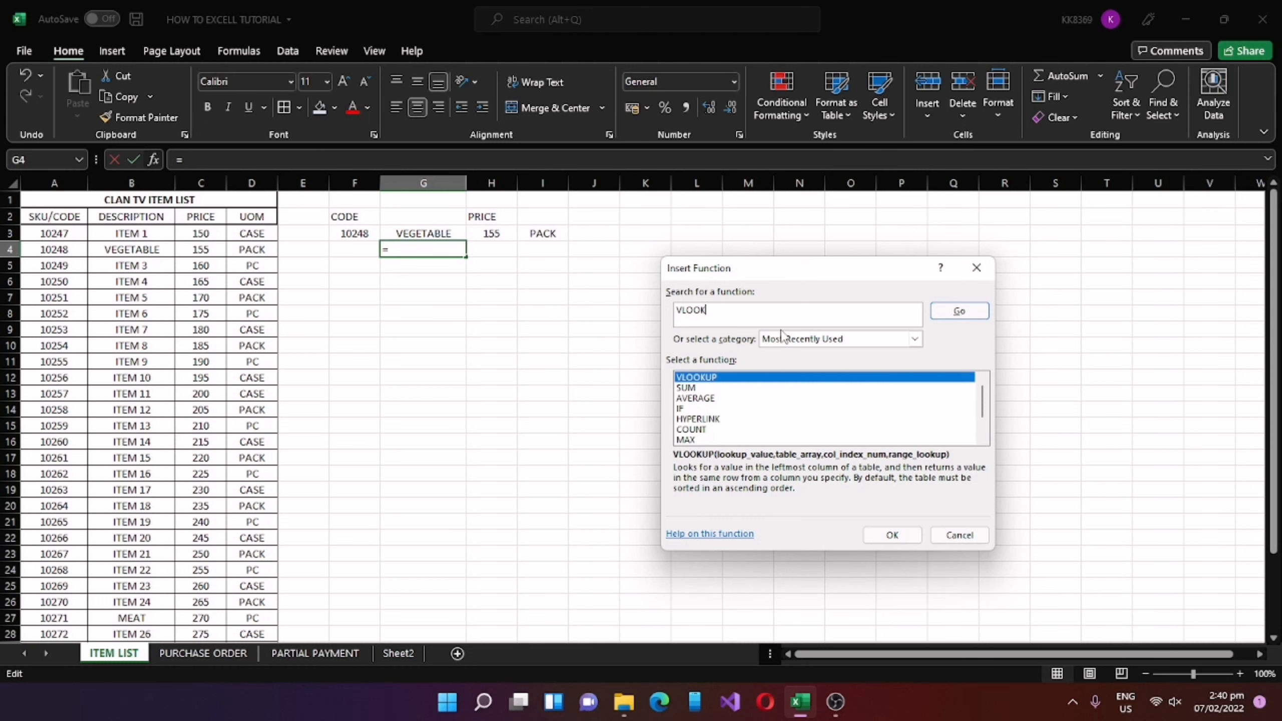
pyautogui.press('Return')
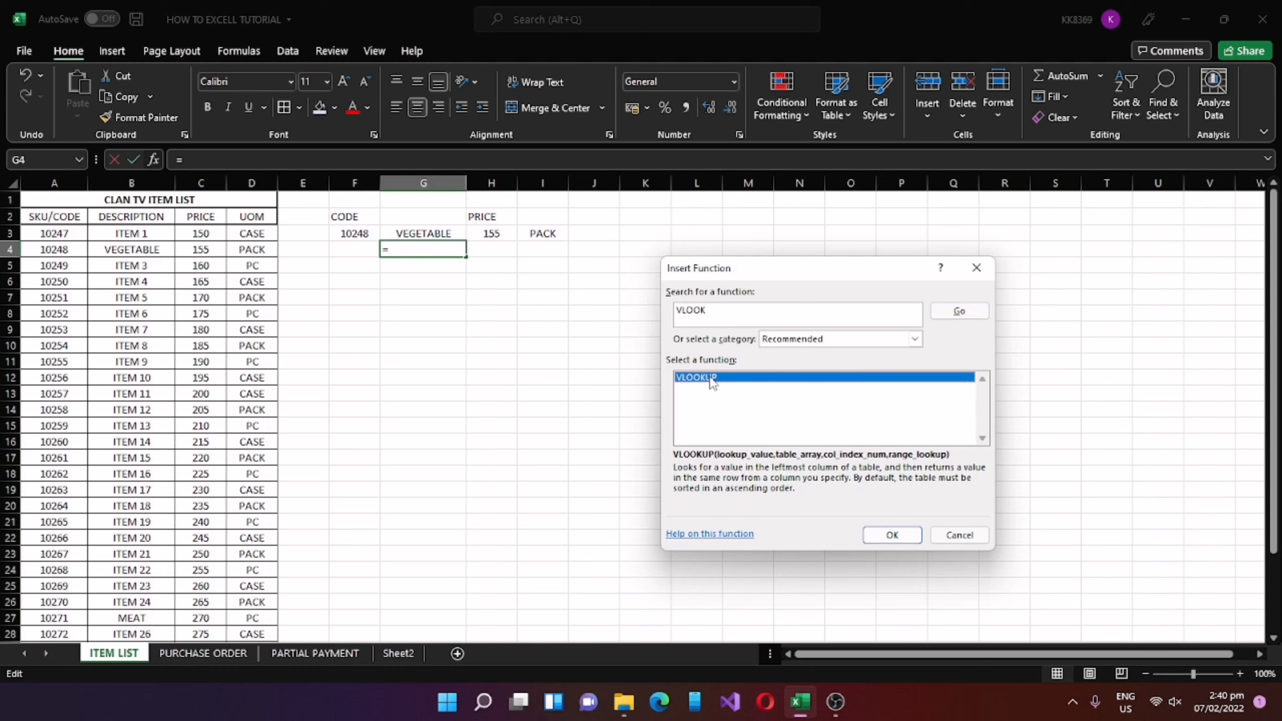
pyautogui.click(893, 536)
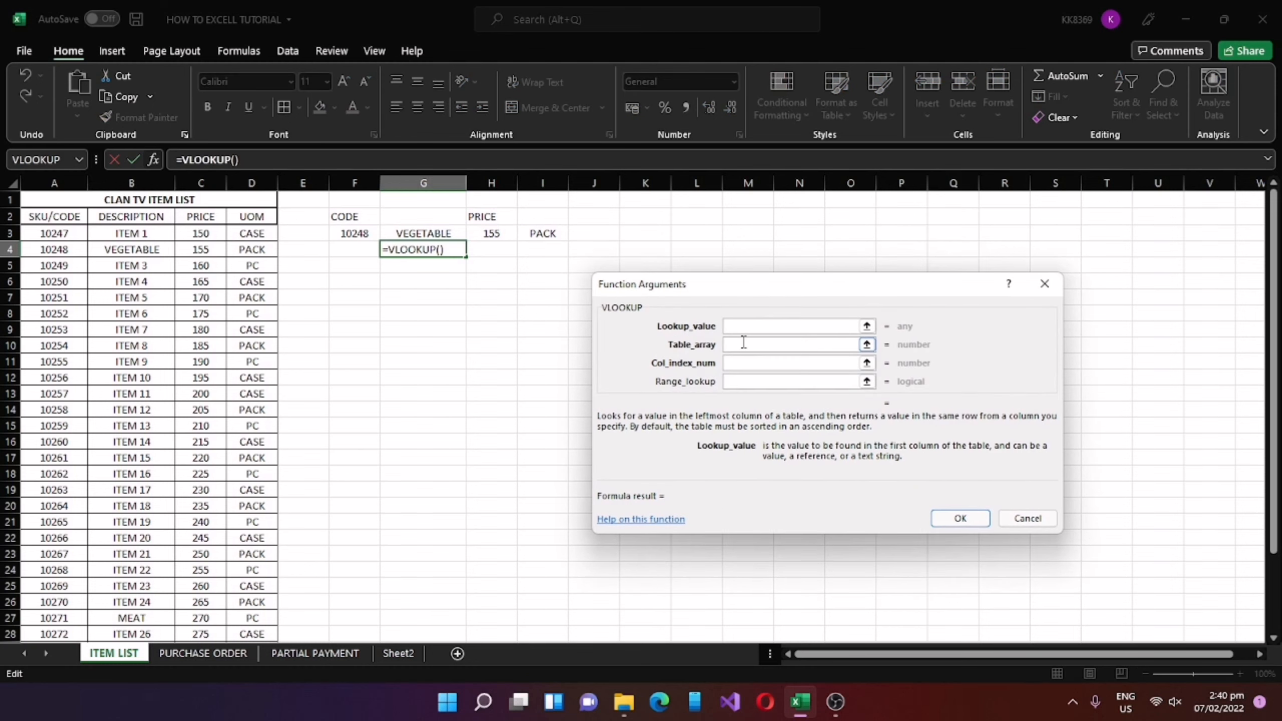
# - Set the VLOOKUP lookup value to F4 and the table array to A3:B34
pyautogui.moveTo(833, 287); pyautogui.dragTo(811, 213)
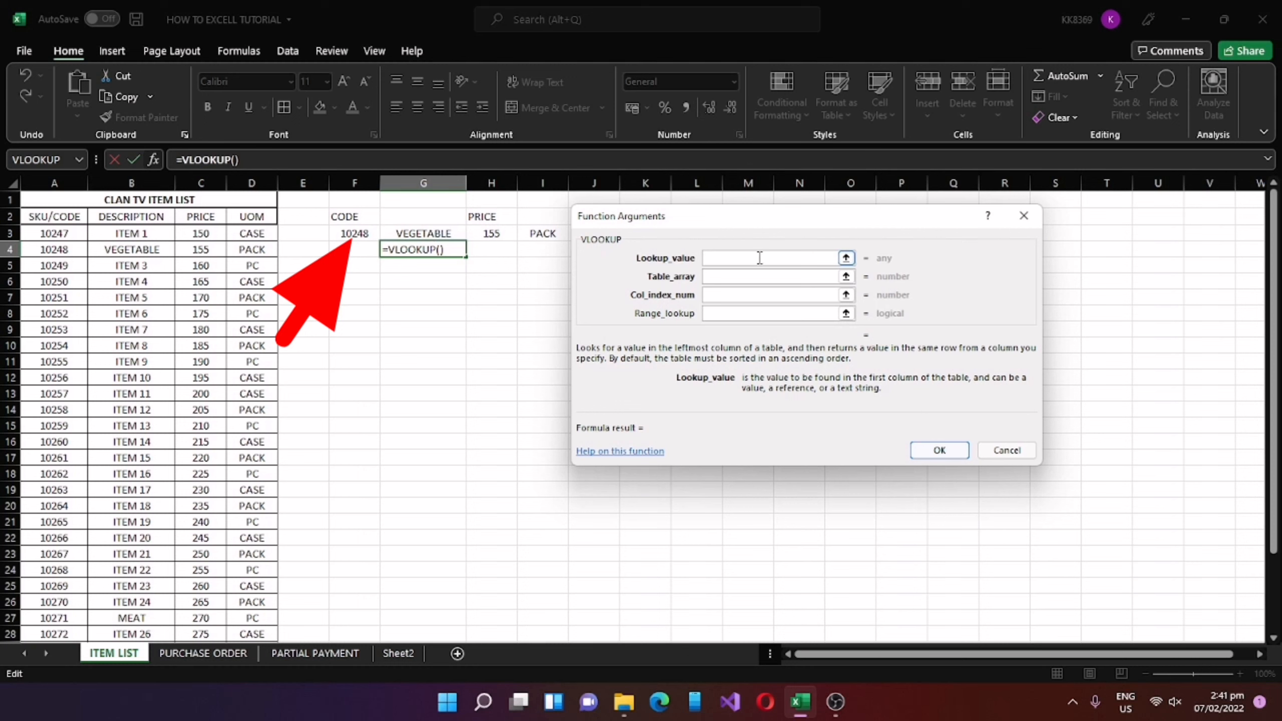
pyautogui.click(357, 248)
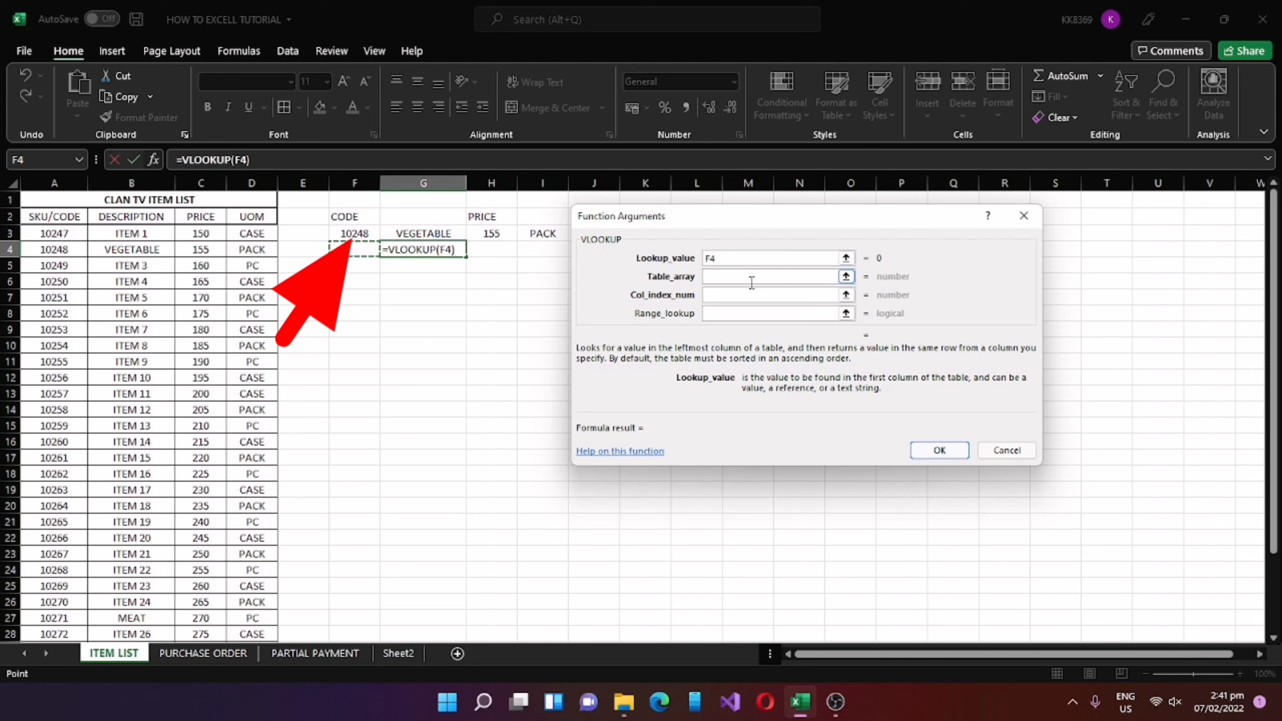
pyautogui.click(731, 280)
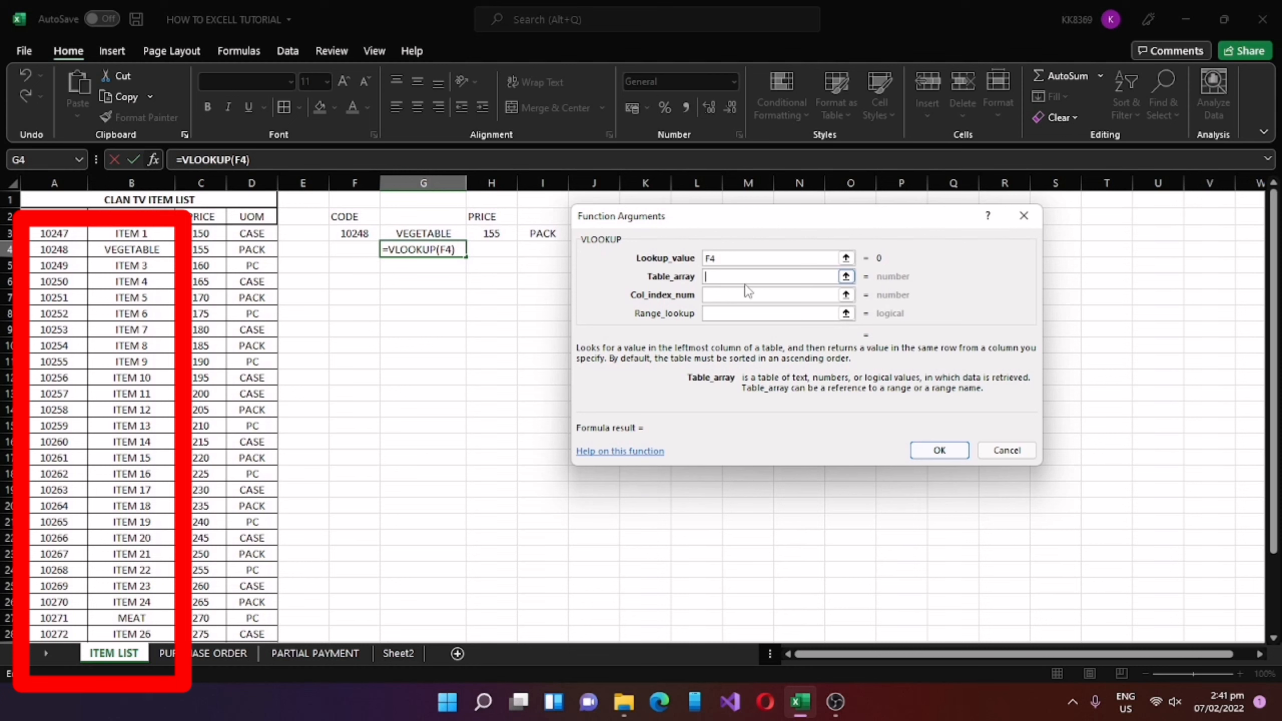
pyautogui.moveTo(61, 231); pyautogui.dragTo(168, 565)
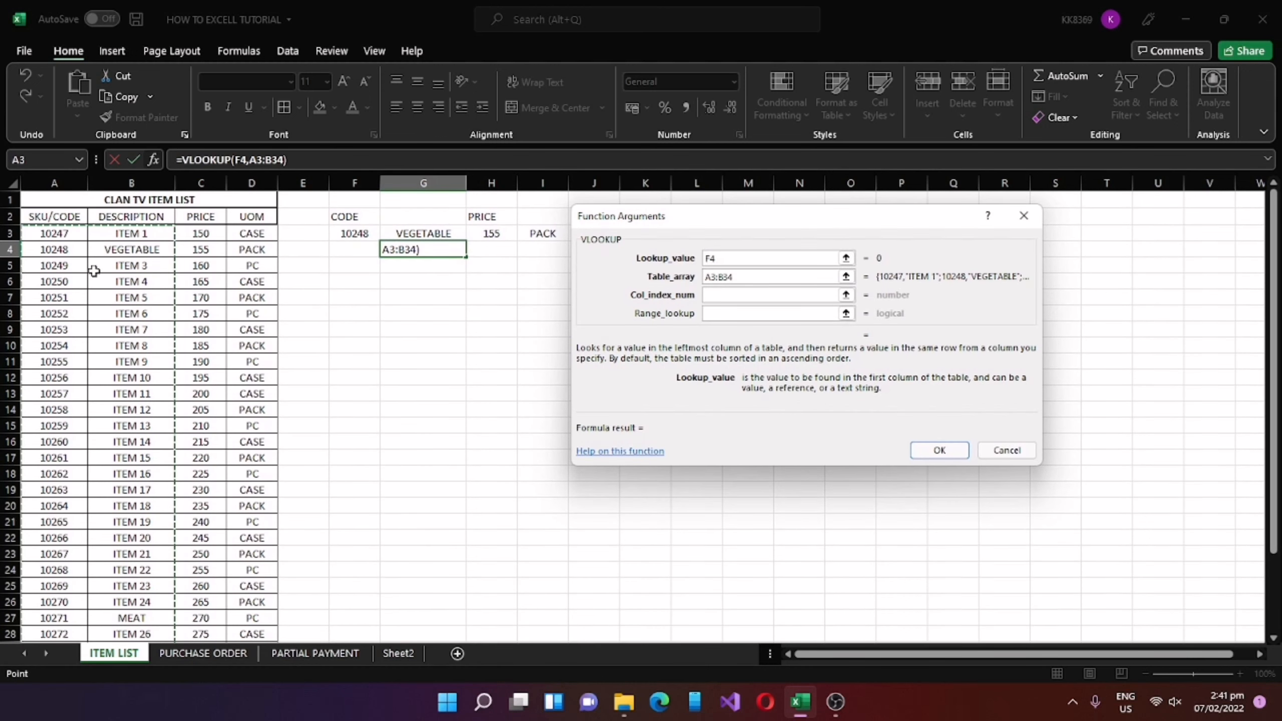
# - Set the column index number to 2 and the range lookup to FALSE, and complete the G4 formula
pyautogui.click(743, 296)
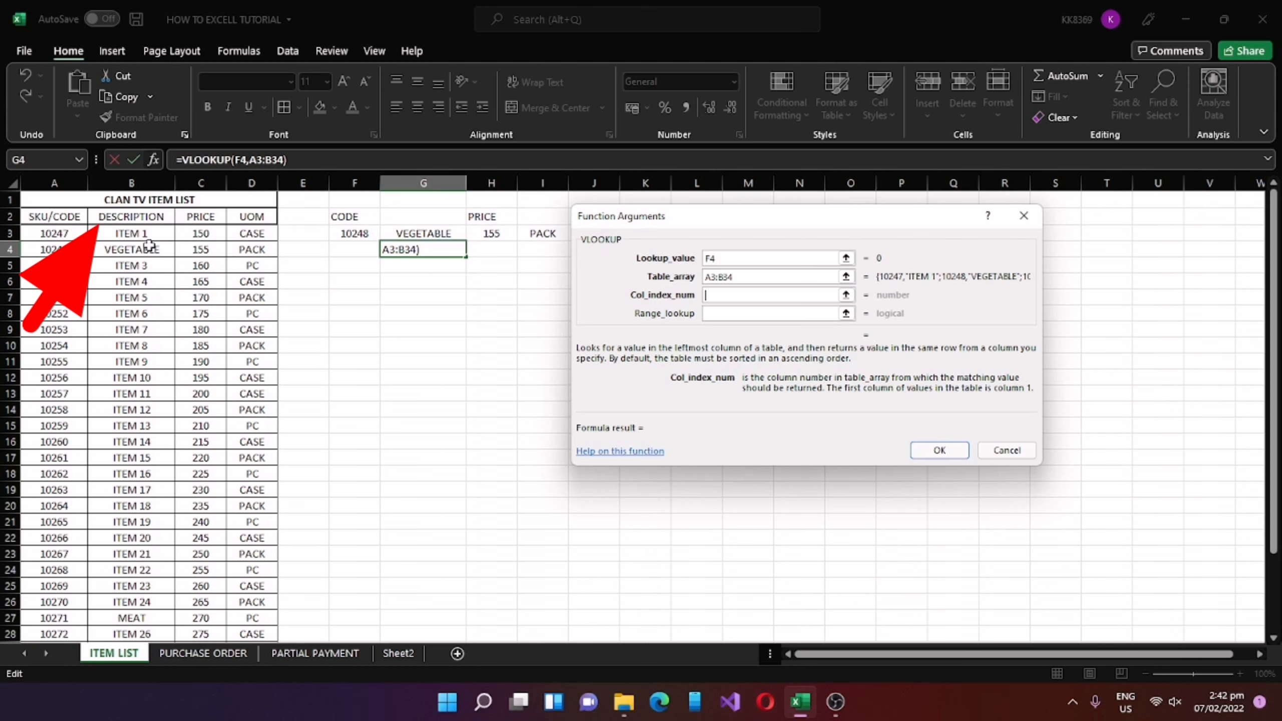
pyautogui.write('2')
pyautogui.click(752, 315)
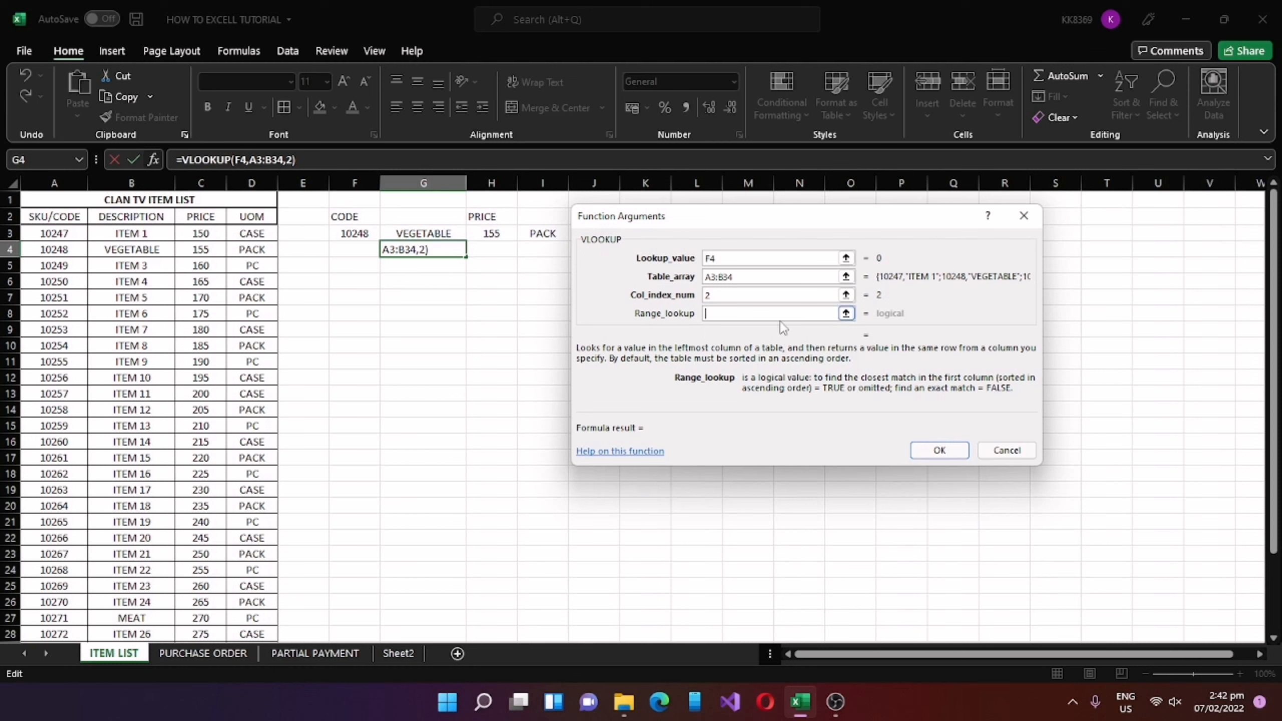
pyautogui.write('FALSE')
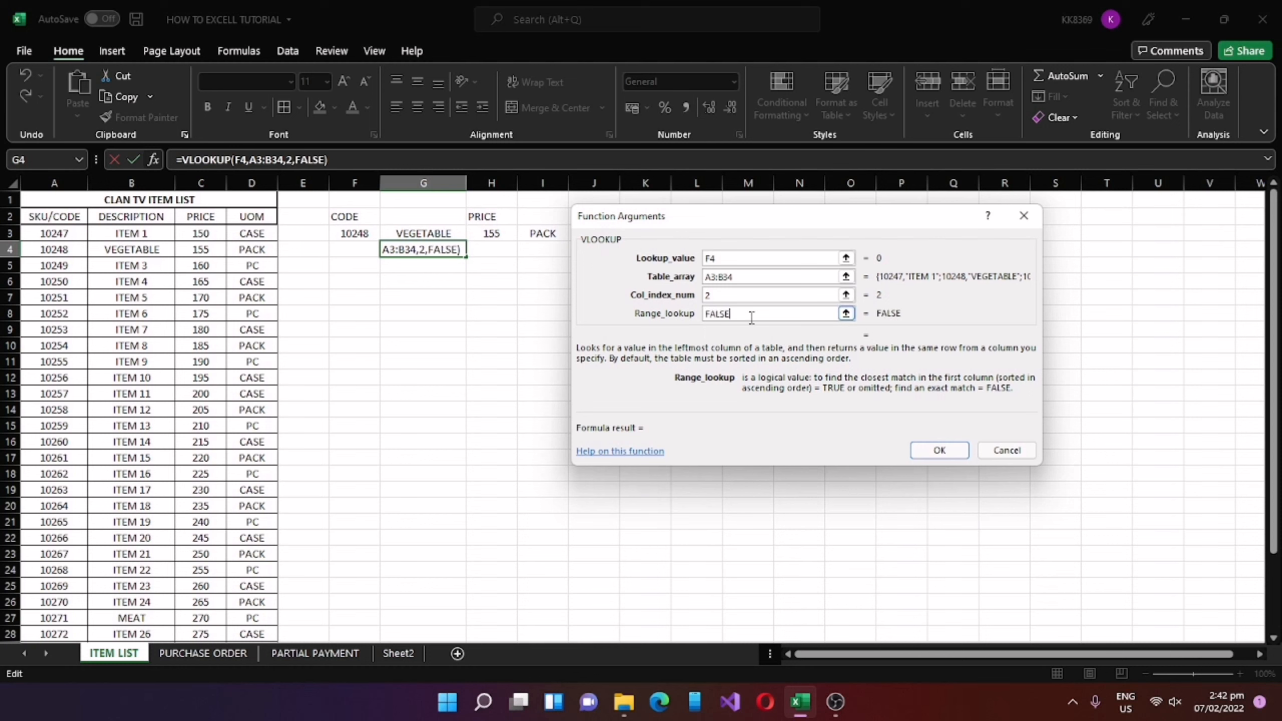
pyautogui.click(939, 450)
pyautogui.click(440, 392)
# - Enter the MEAT item's code, 10271, in cell F4 as the lookup code
pyautogui.click(349, 245)
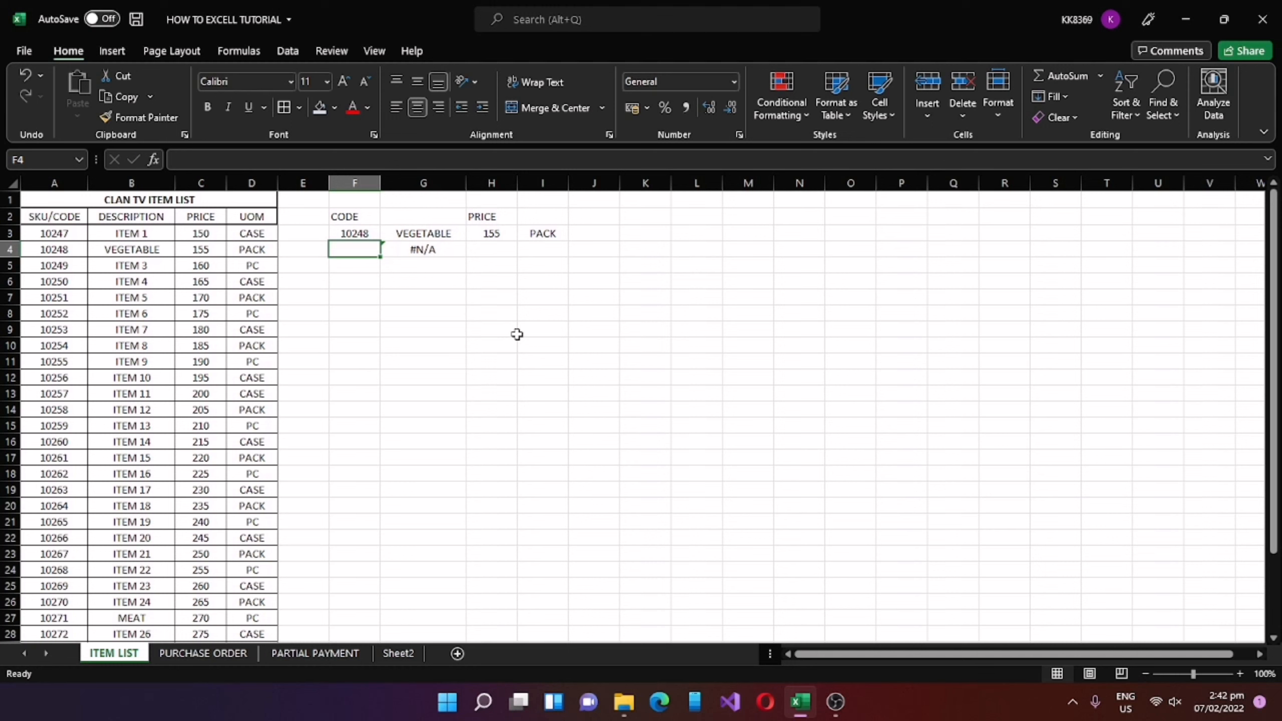
pyautogui.click(144, 620)
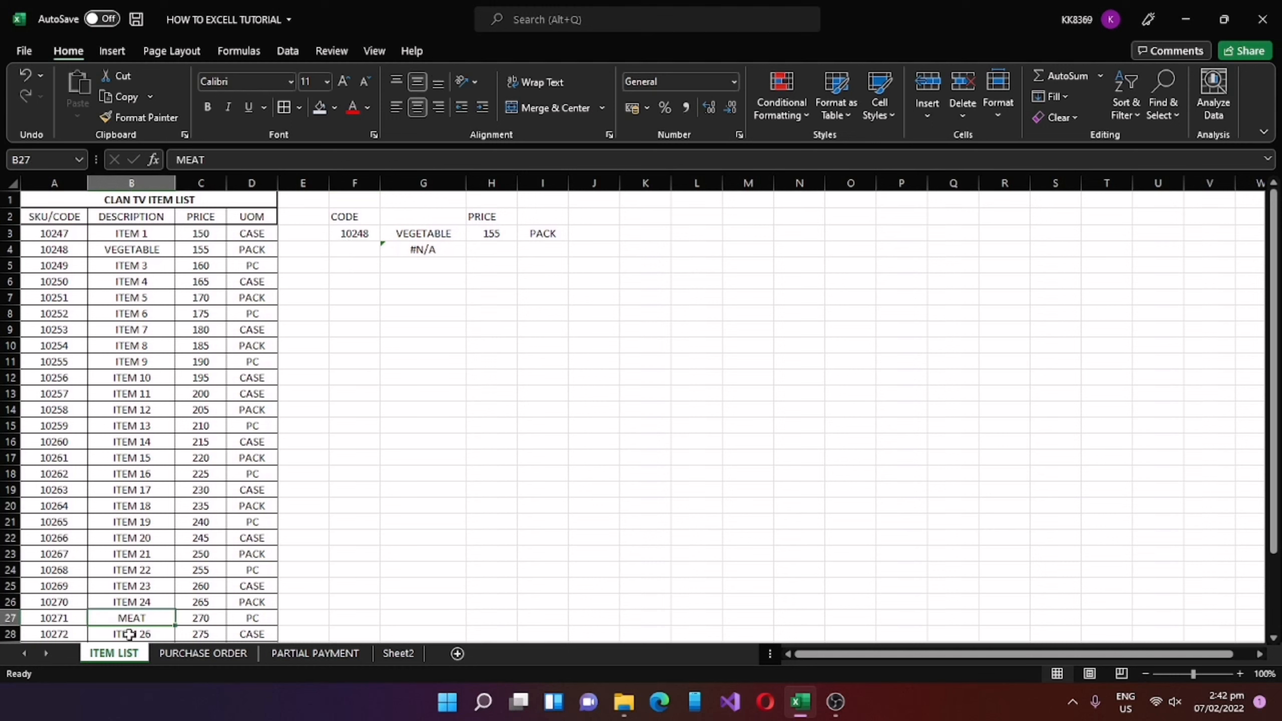
pyautogui.click(348, 244)
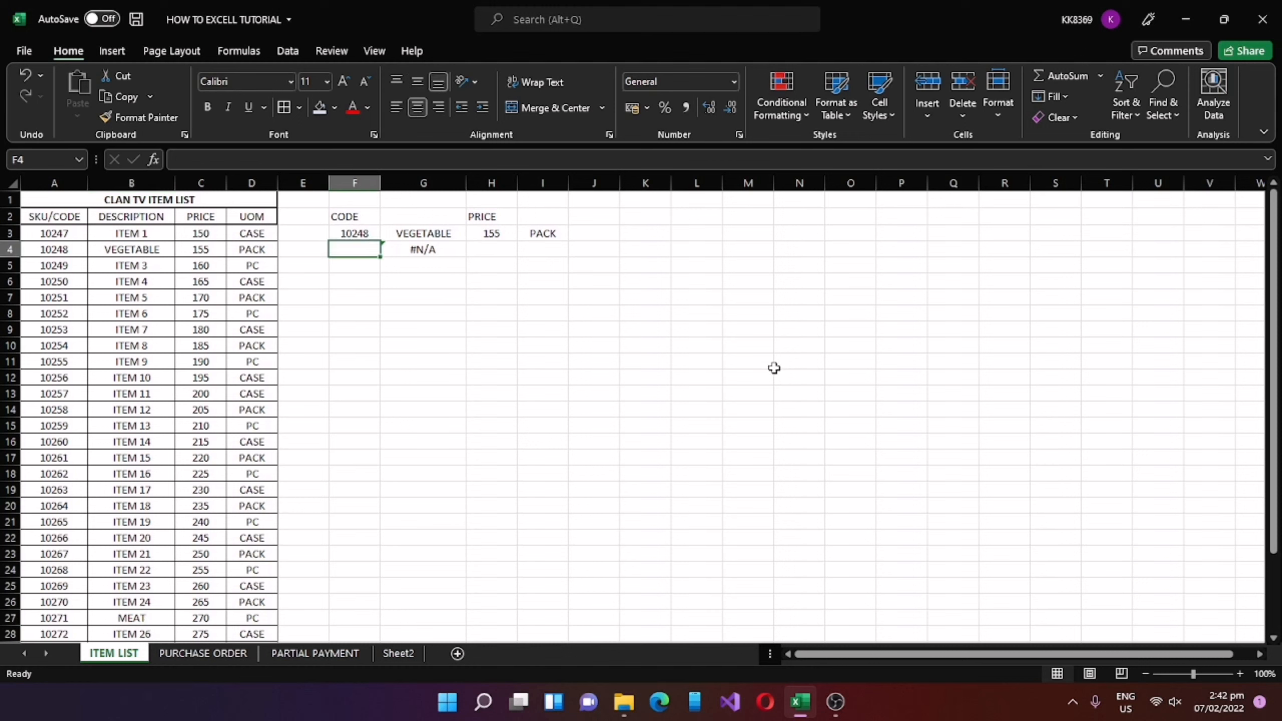
pyautogui.write('10271')
pyautogui.press('Tab')
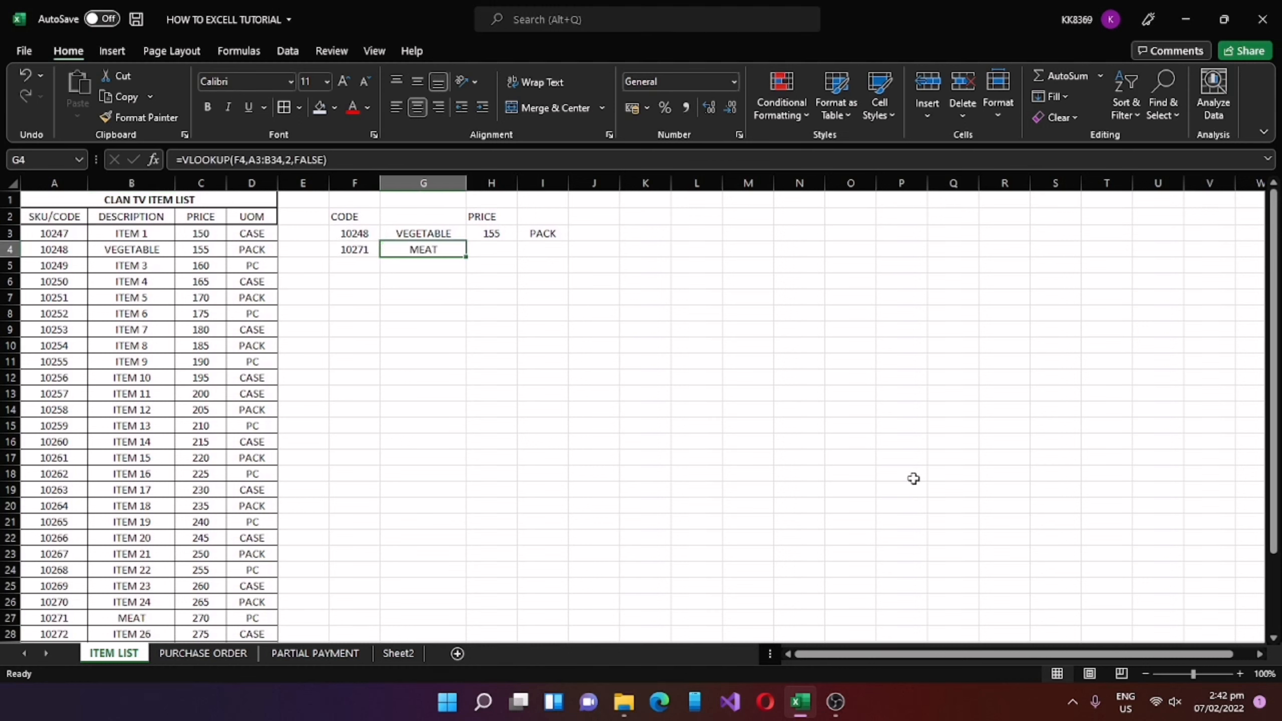
pyautogui.click(749, 424)
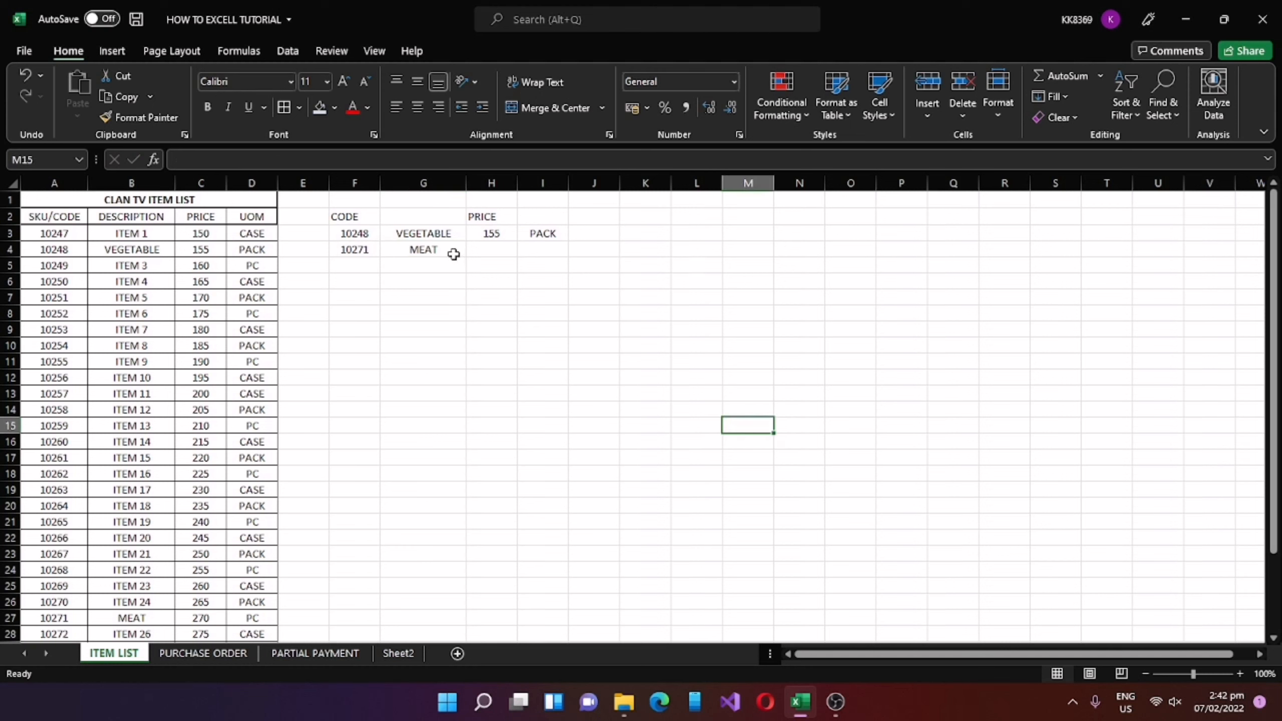
# - Copy the VLOOKUP formula from G4 into the price cell H4
pyautogui.click(437, 250)
pyautogui.rightClick(417, 250)
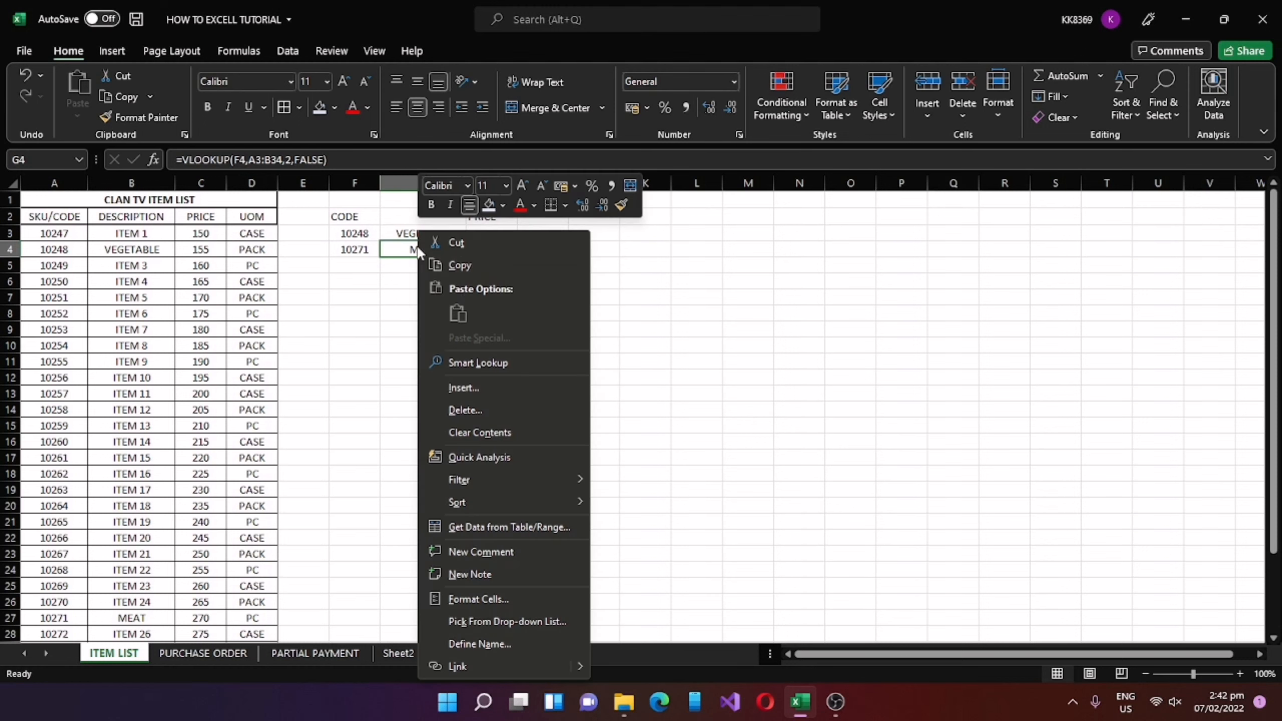
pyautogui.click(472, 267)
pyautogui.click(498, 249)
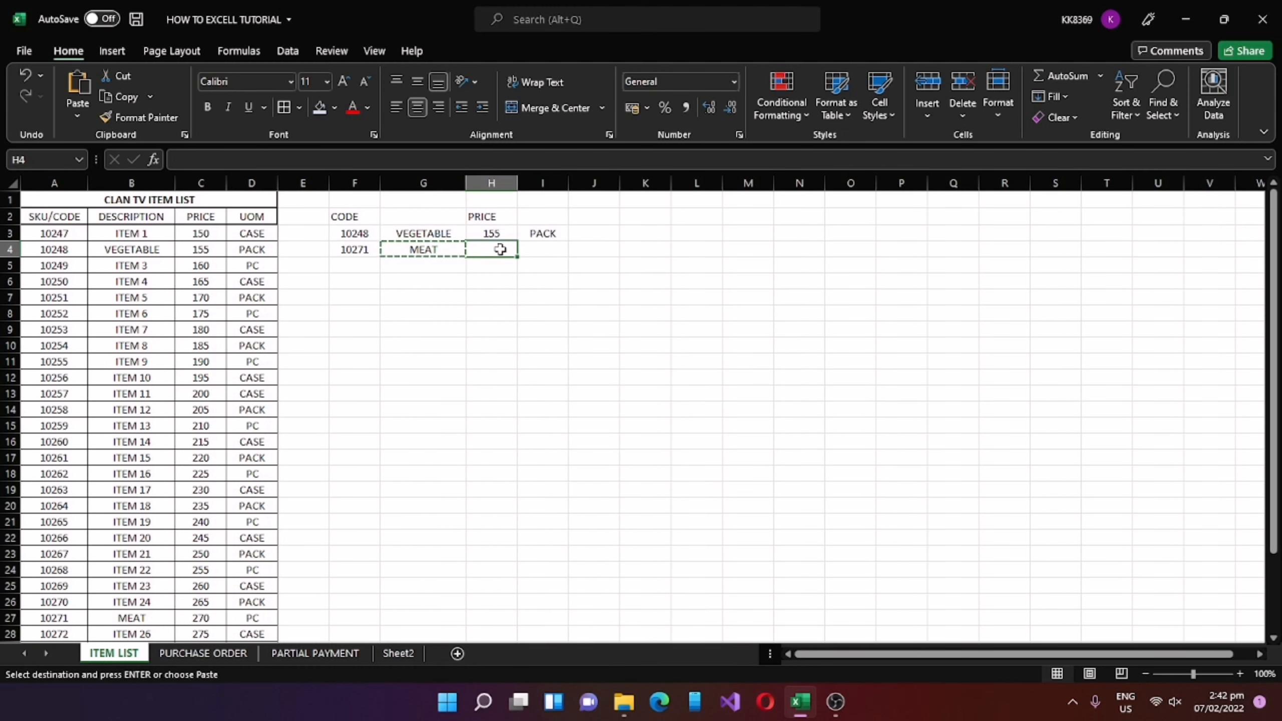
pyautogui.hotkey('ctrl', 'v')
pyautogui.press('Escape')
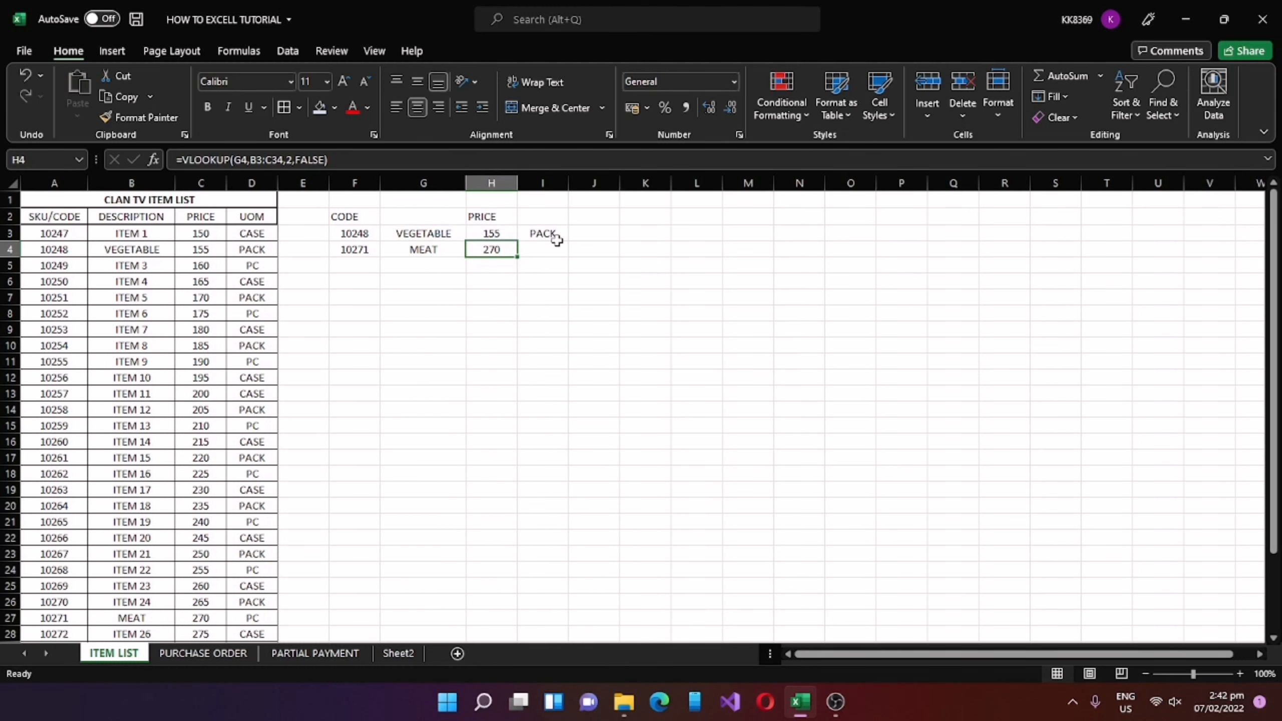
# - Copy the price lookup formula from H4 into I4 for the unit of measure
pyautogui.hotkey('ctrl', 'c')
pyautogui.click(545, 250)
pyautogui.hotkey('ctrl', 'v')
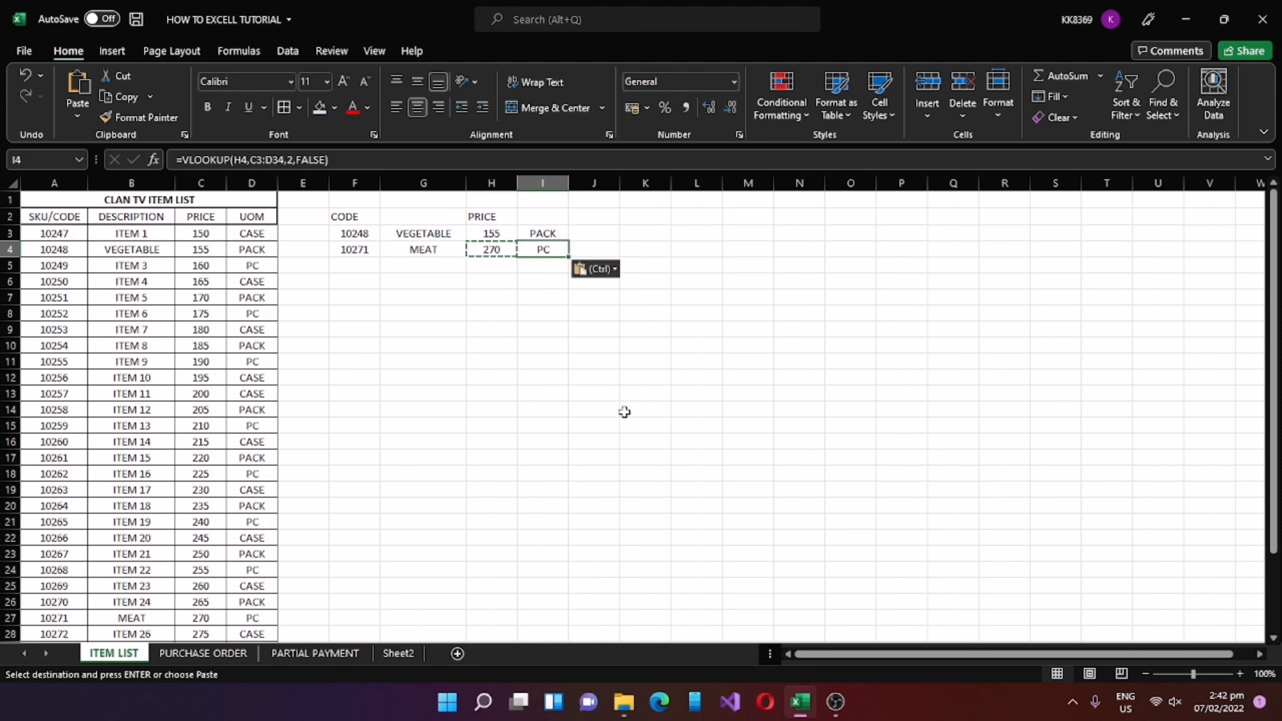
pyautogui.press('Escape')
pyautogui.click(616, 427)
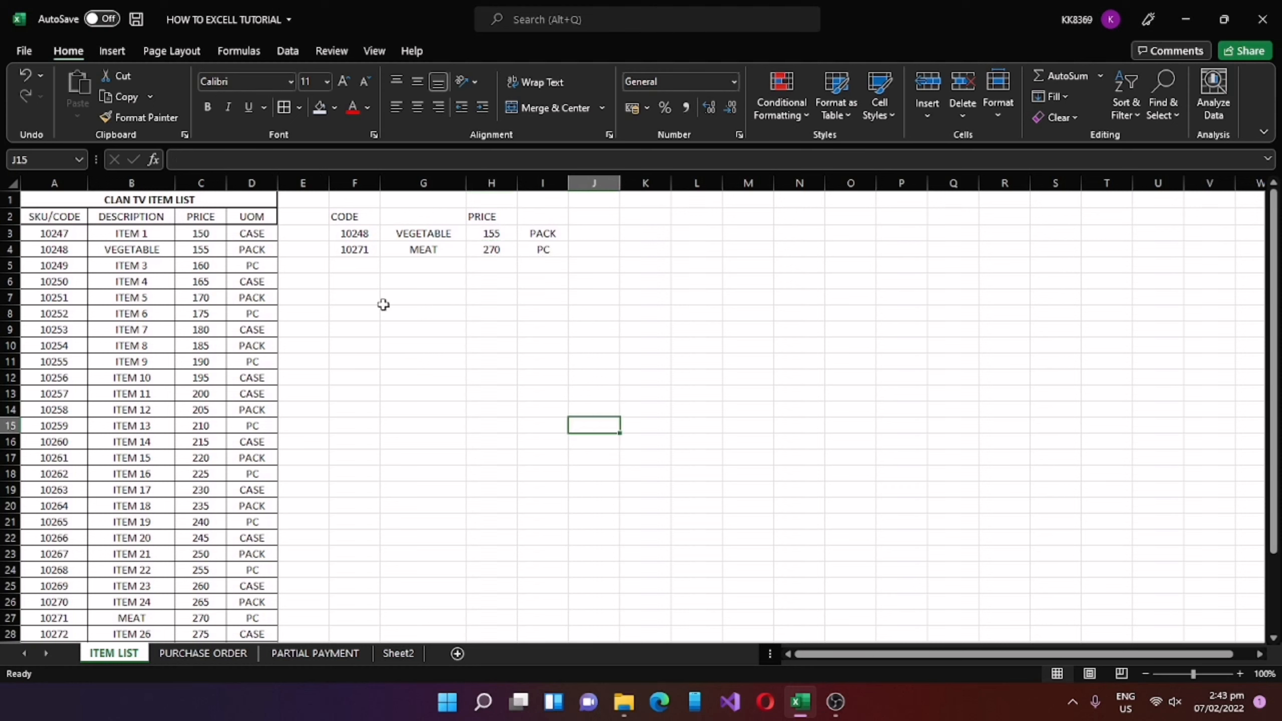
# - Review the code and lookup formulas in F4:I4, the empty rows below them and the rest of the item list
pyautogui.click(359, 254)
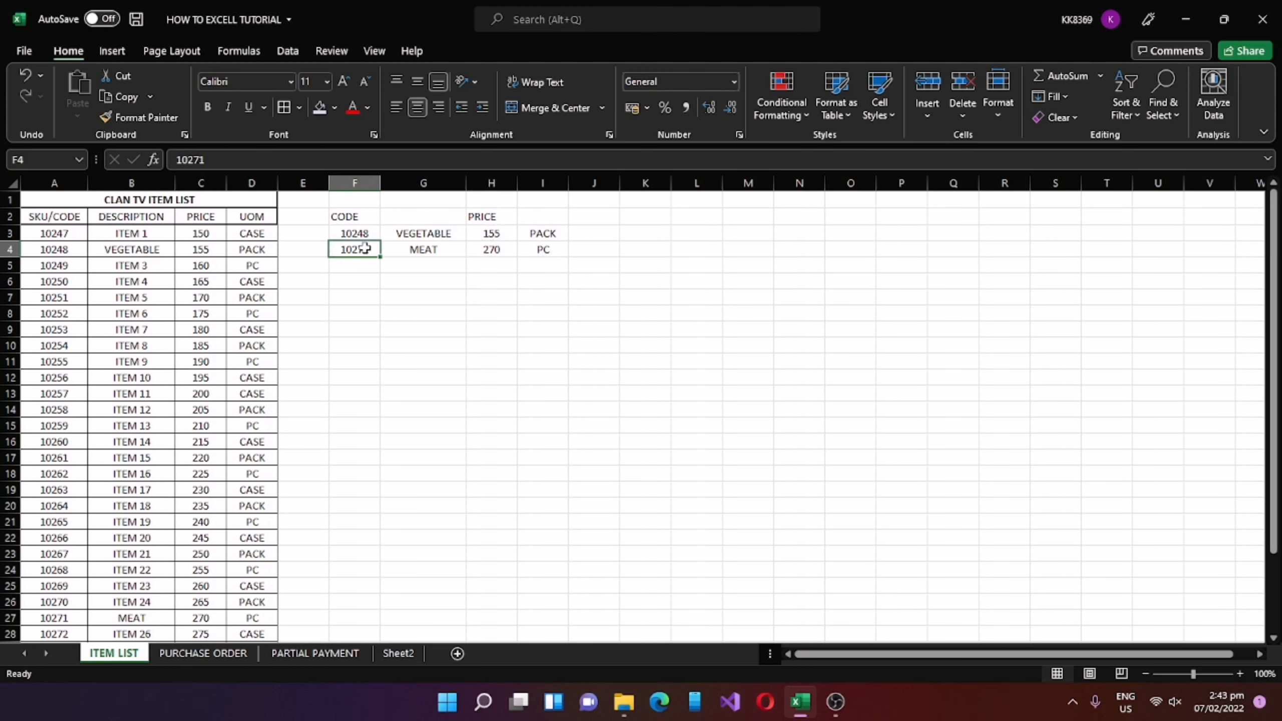
pyautogui.click(424, 252)
pyautogui.click(483, 251)
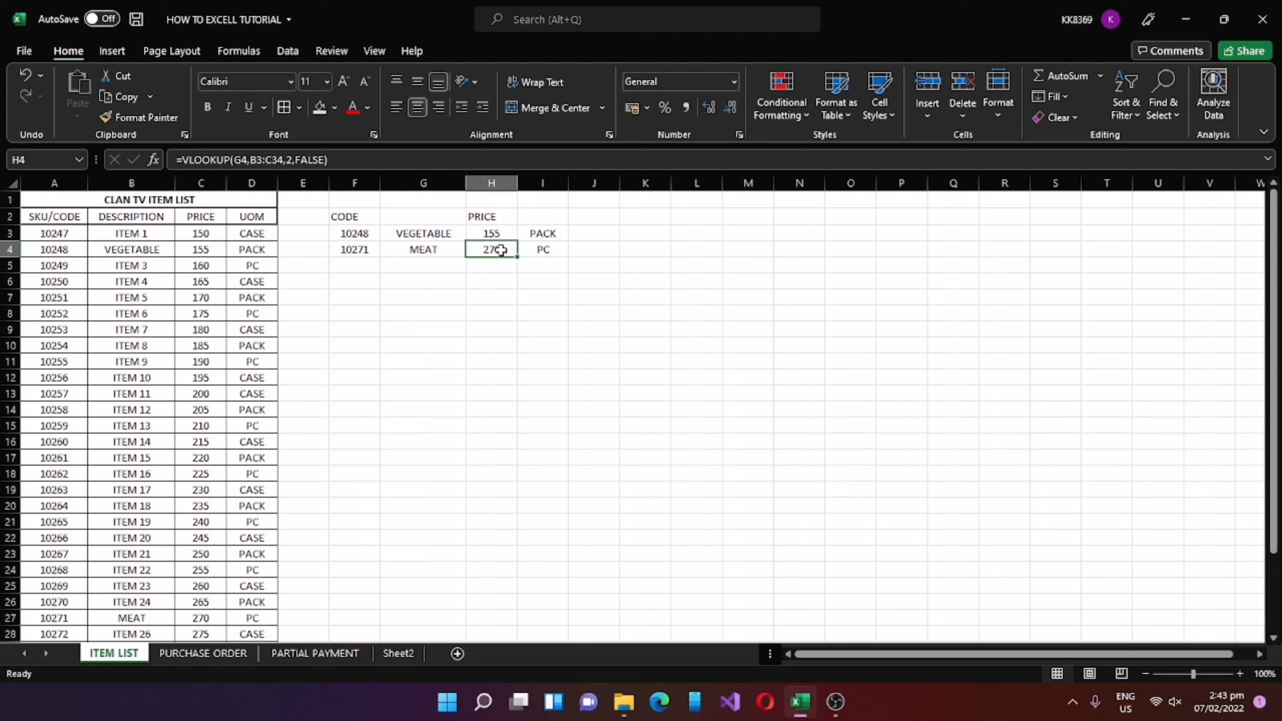
pyautogui.click(543, 251)
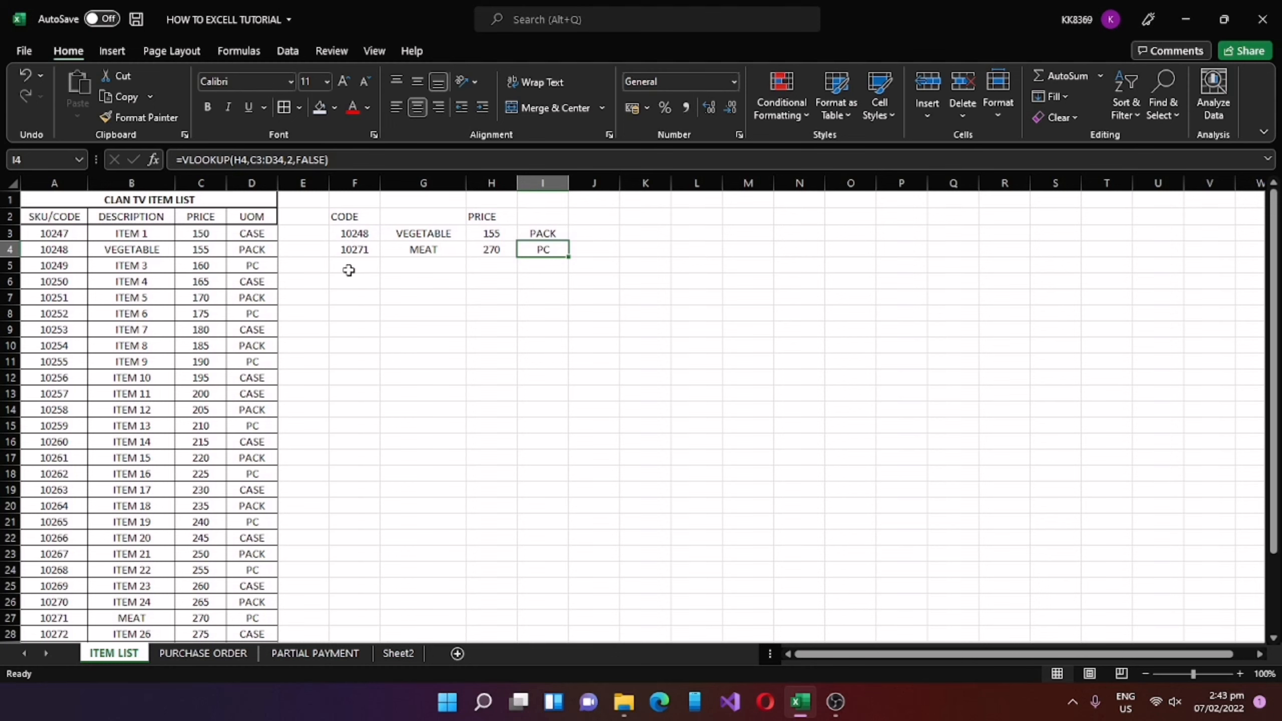
pyautogui.moveTo(346, 267); pyautogui.dragTo(546, 396)
pyautogui.scroll(-5, 114, 486)
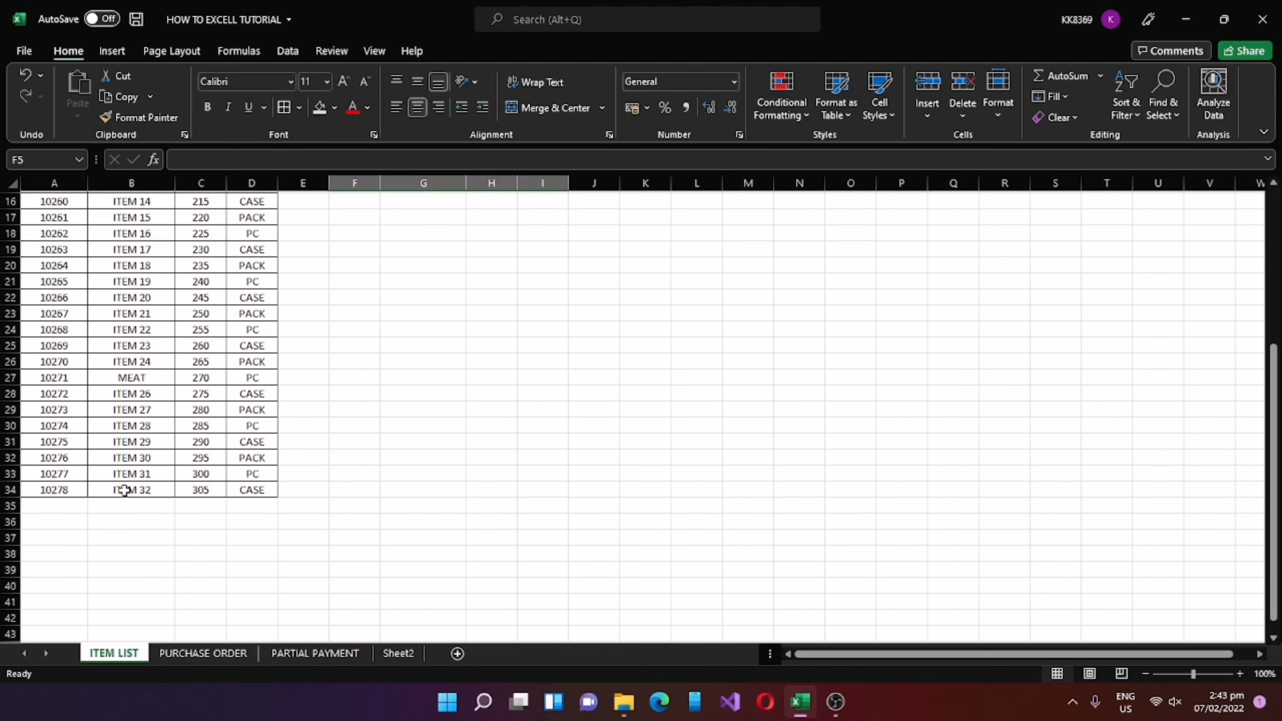
pyautogui.scroll(5, 424, 532)
pyautogui.click(424, 338)
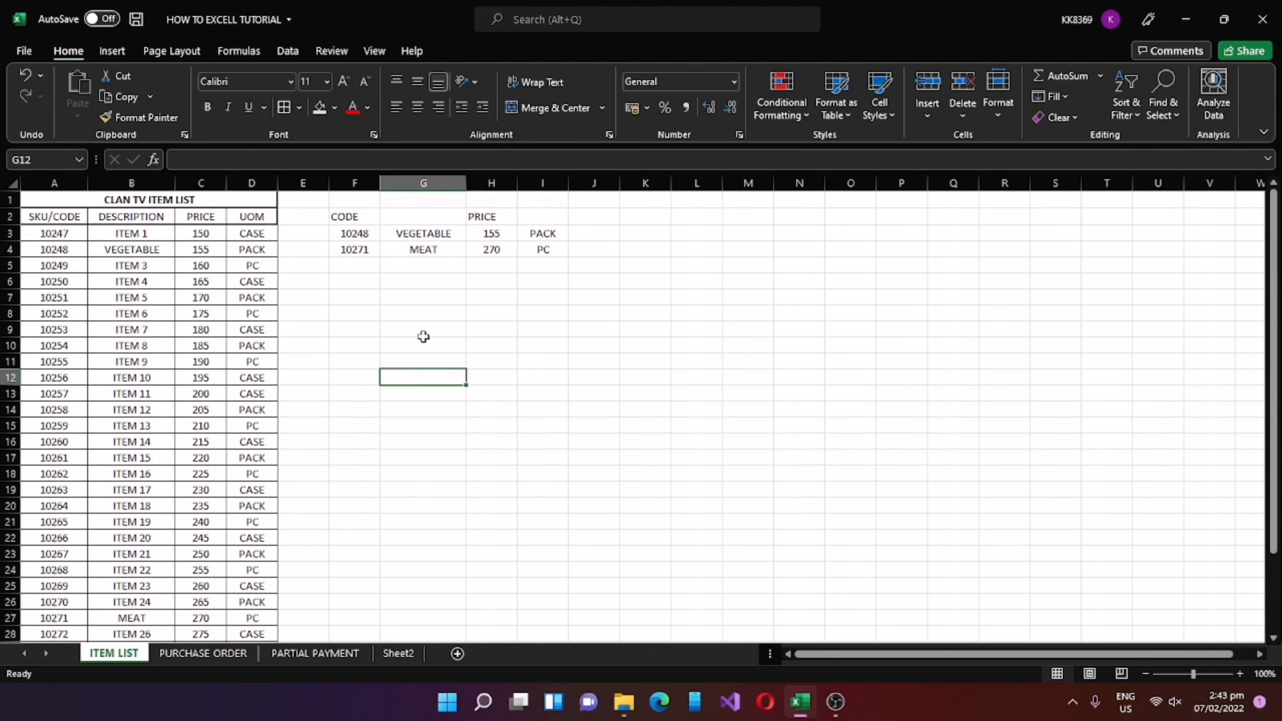
pyautogui.click(363, 269)
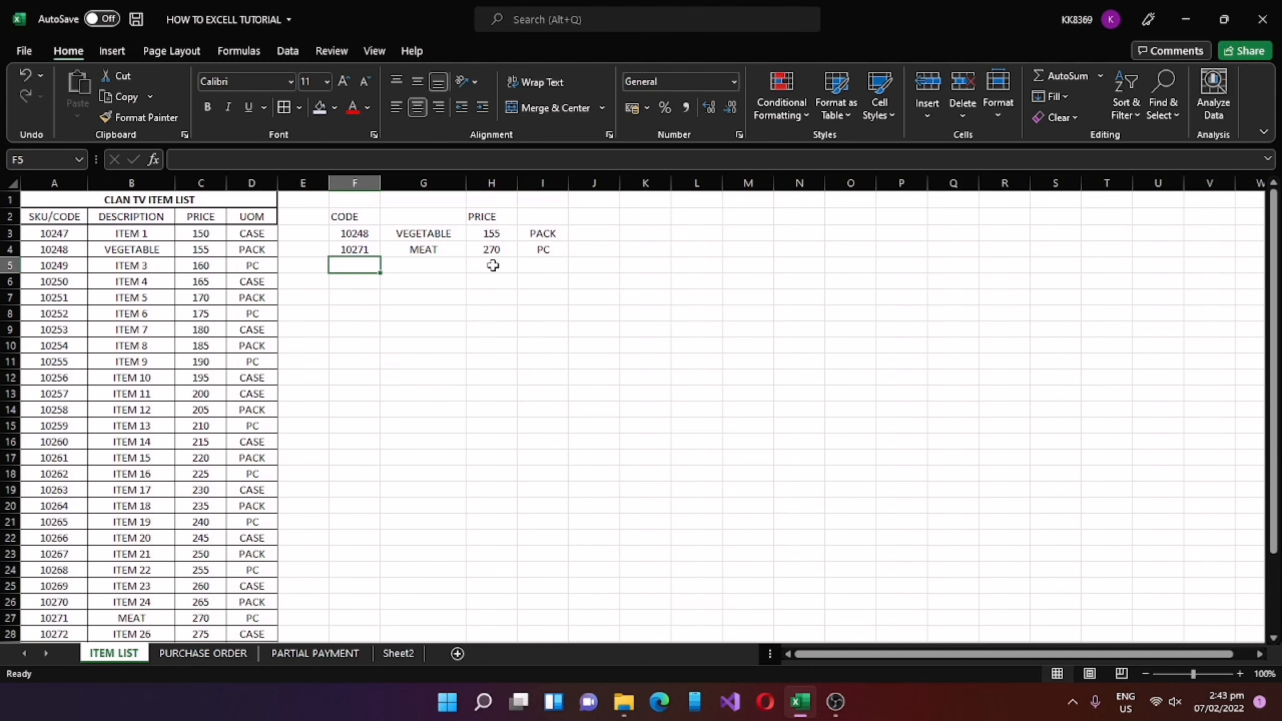
pyautogui.click(432, 282)
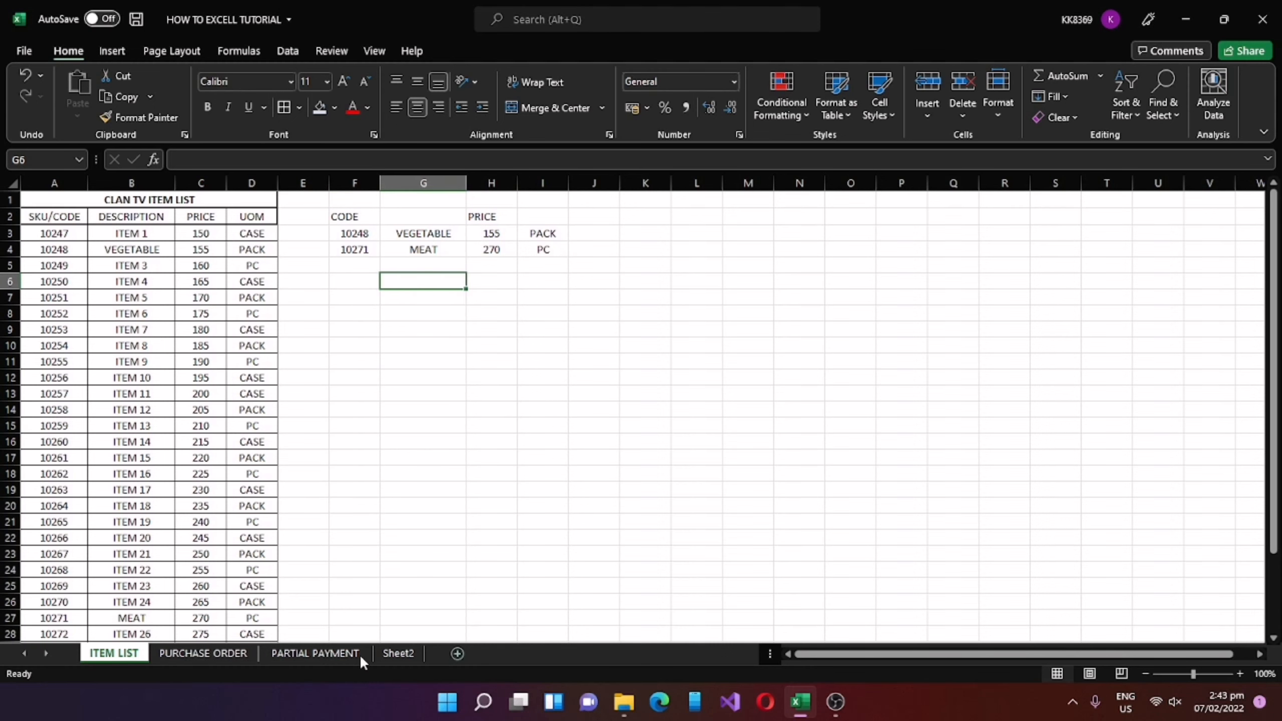
# - Start a VLOOKUP formula in the description cell B4 of the PURCHASE ORDER sheet, with A4 as the lookup value
pyautogui.click(198, 653)
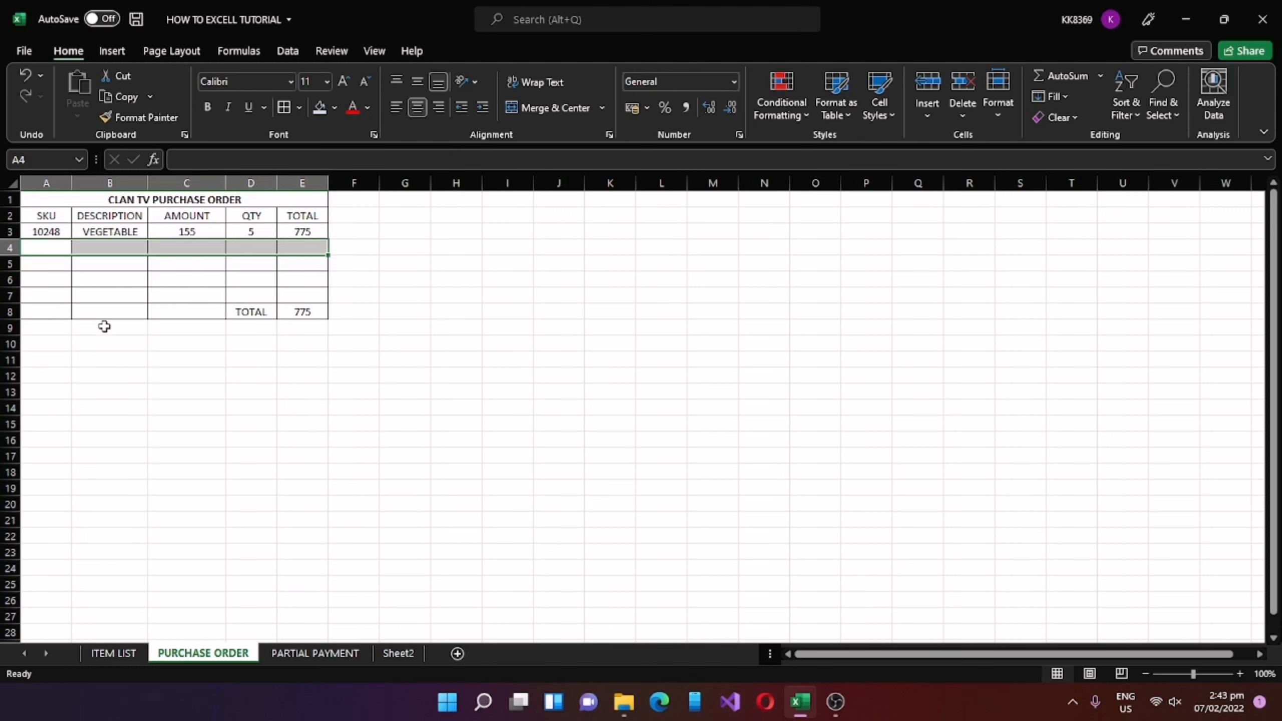
pyautogui.click(132, 374)
pyautogui.click(113, 653)
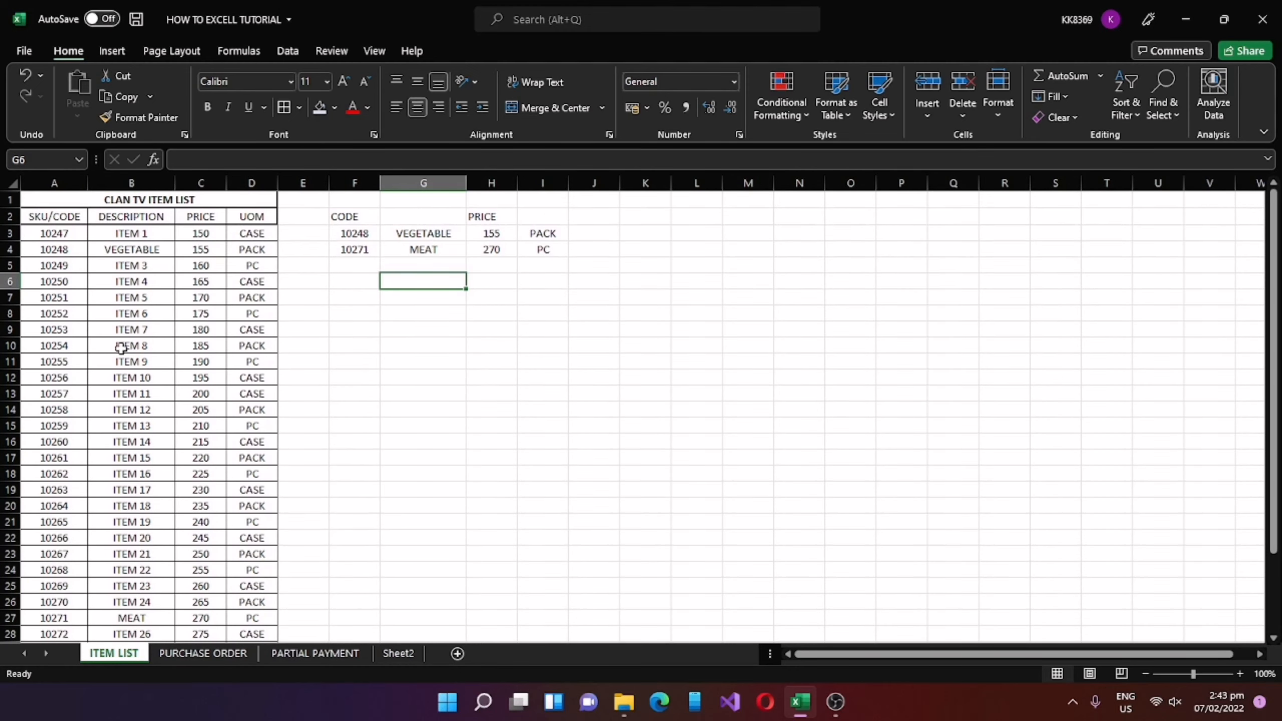
pyautogui.click(196, 653)
pyautogui.click(64, 244)
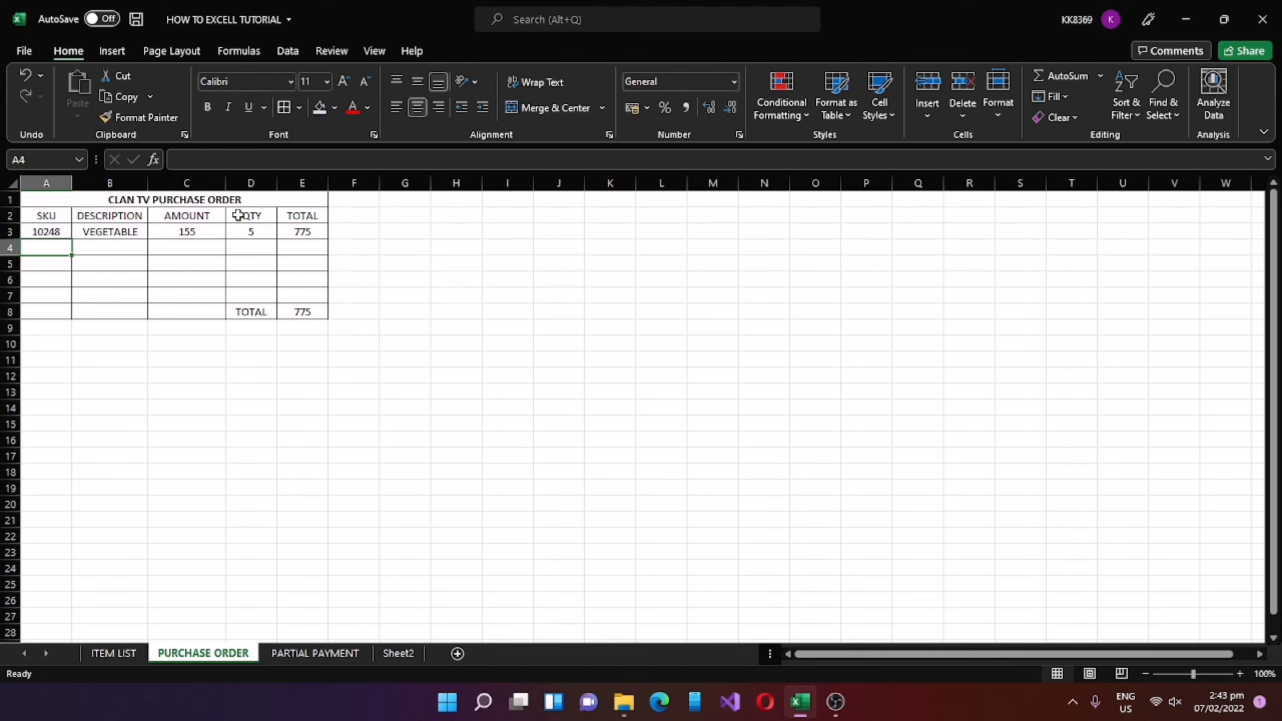
pyautogui.click(113, 249)
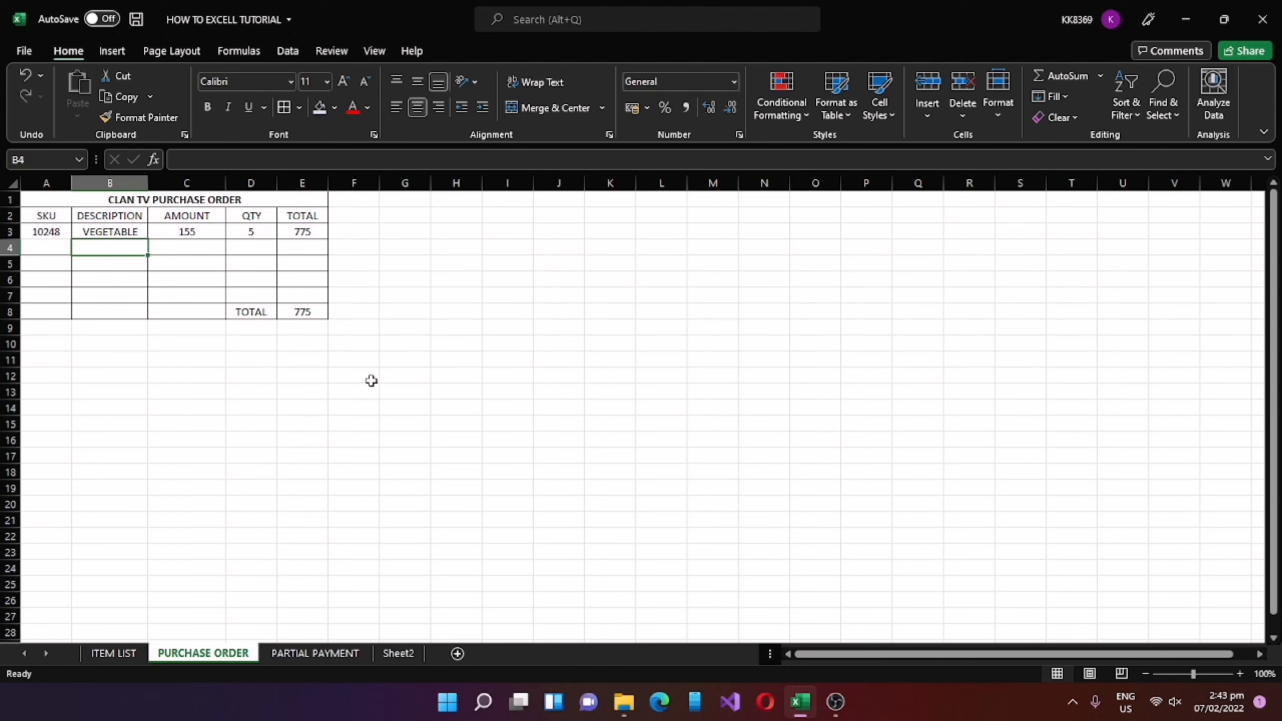
pyautogui.write('=')
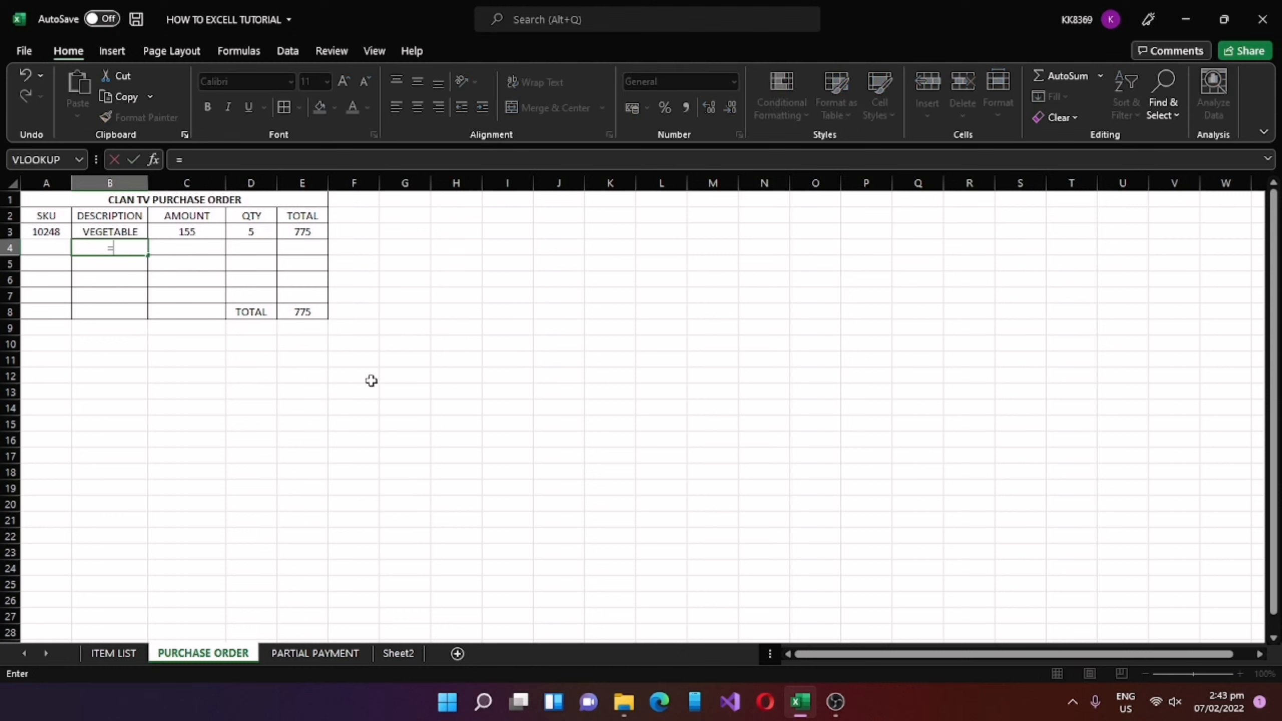
pyautogui.write('VL')
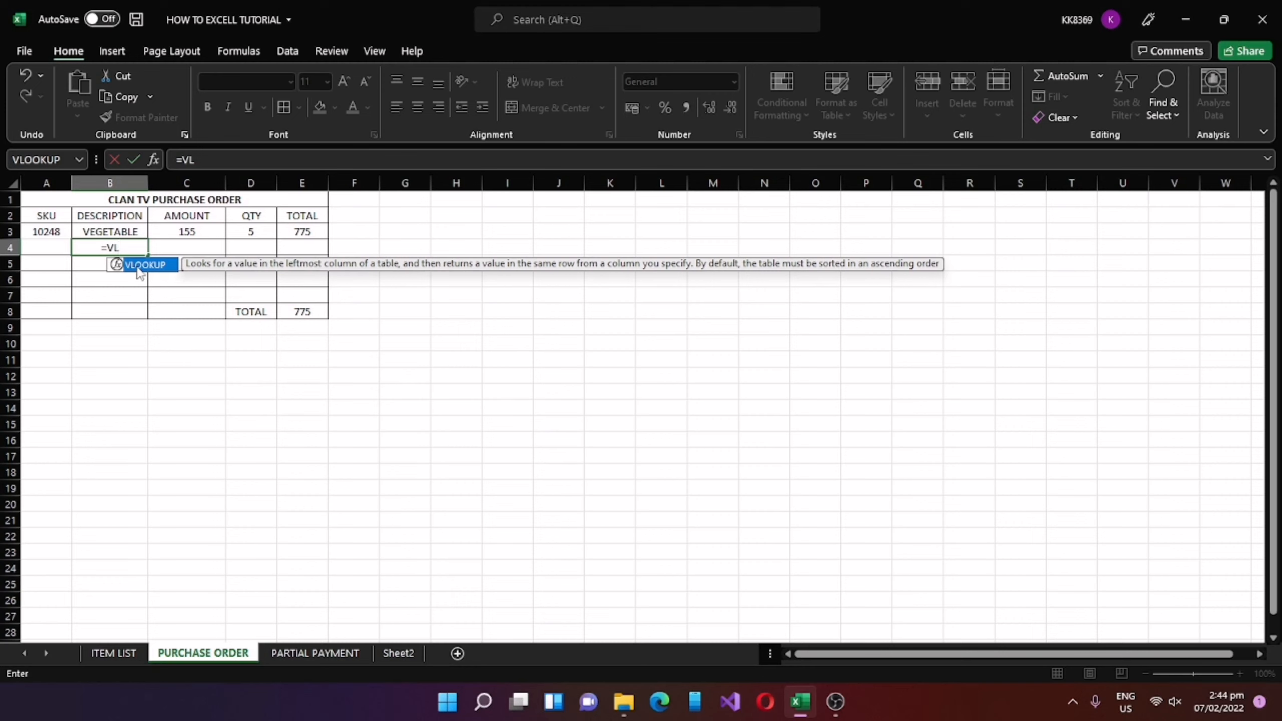
pyautogui.doubleClick(138, 269)
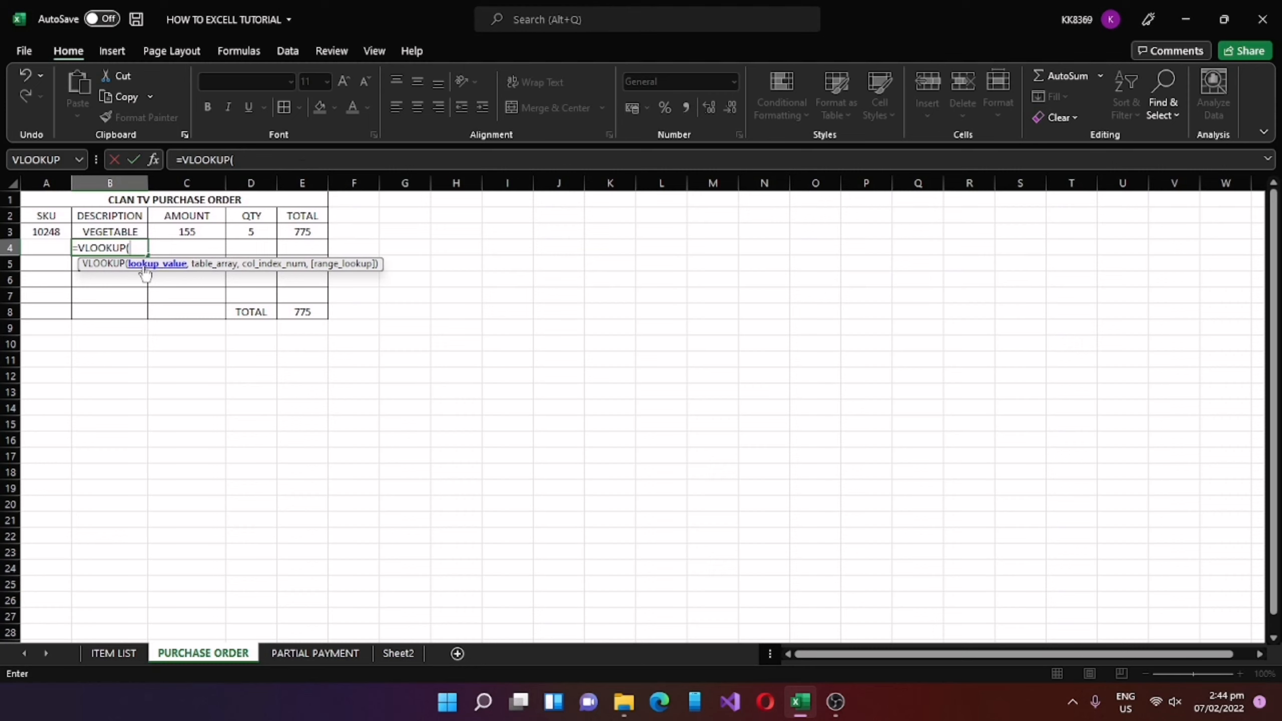
pyautogui.click(250, 160)
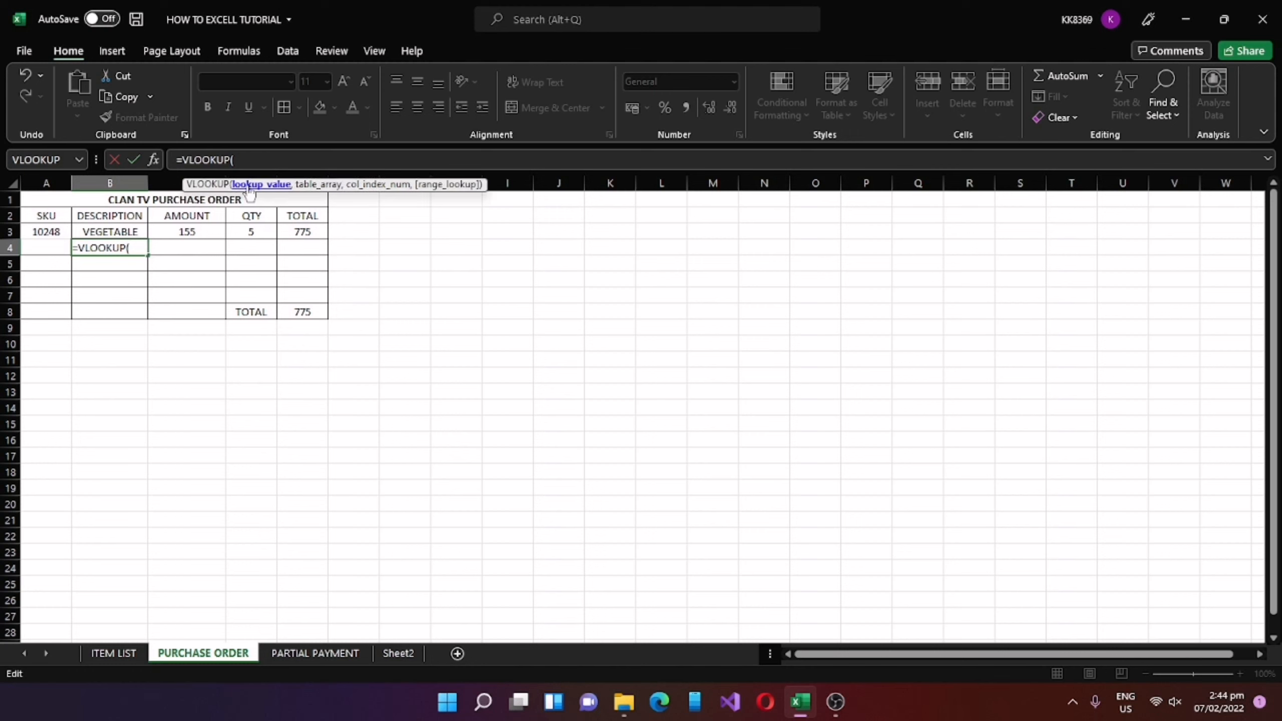
pyautogui.click(42, 248)
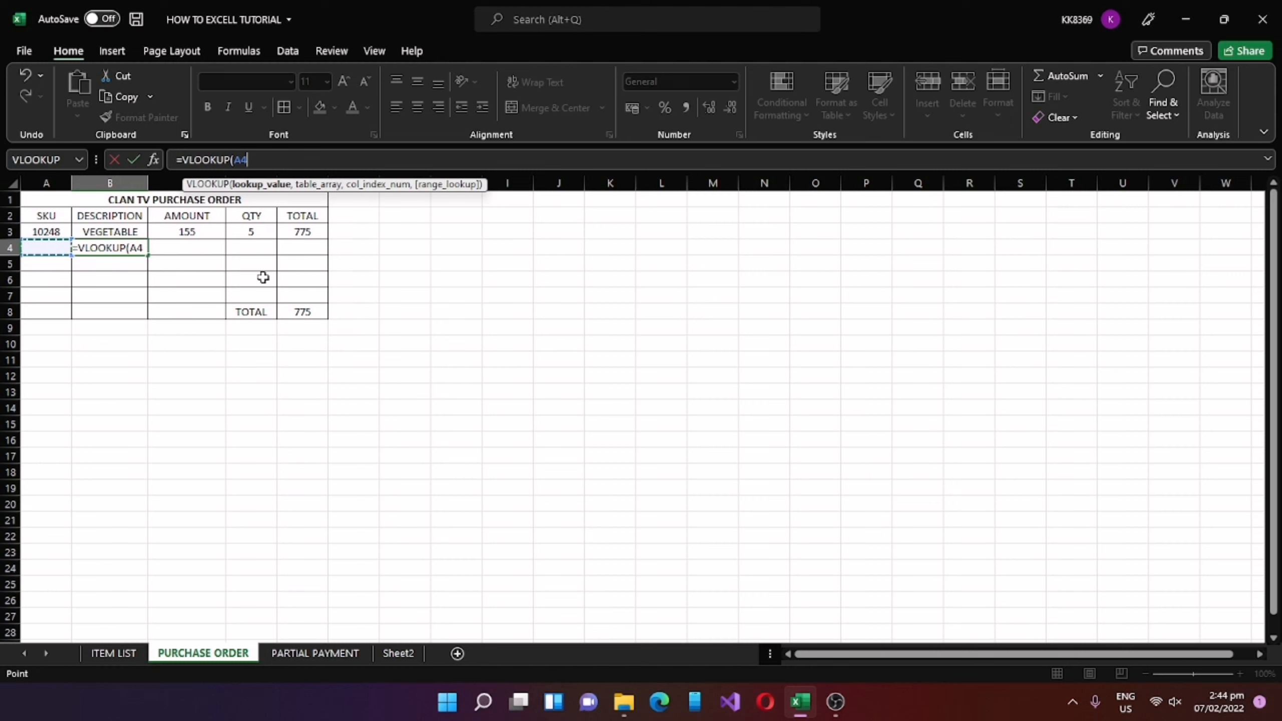
pyautogui.write(',')
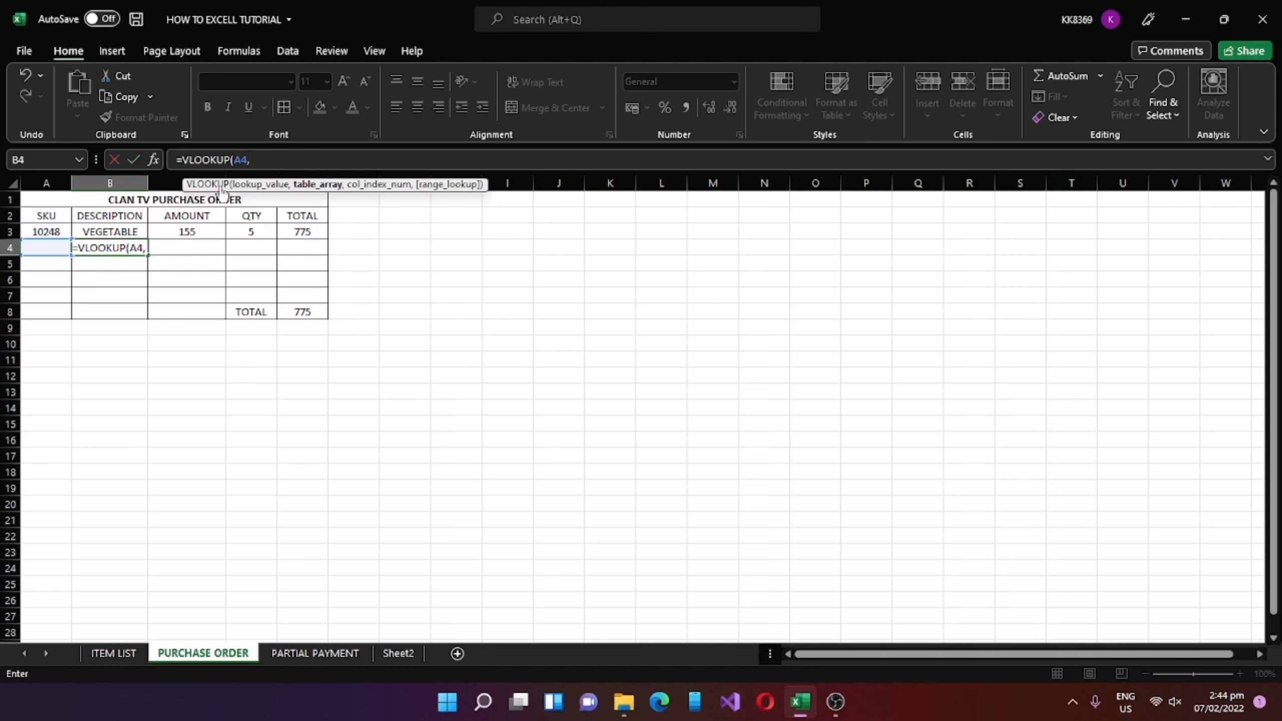
# - Set the VLOOKUP's table array to A3:C34 on the ITEM LIST sheet
pyautogui.click(114, 653)
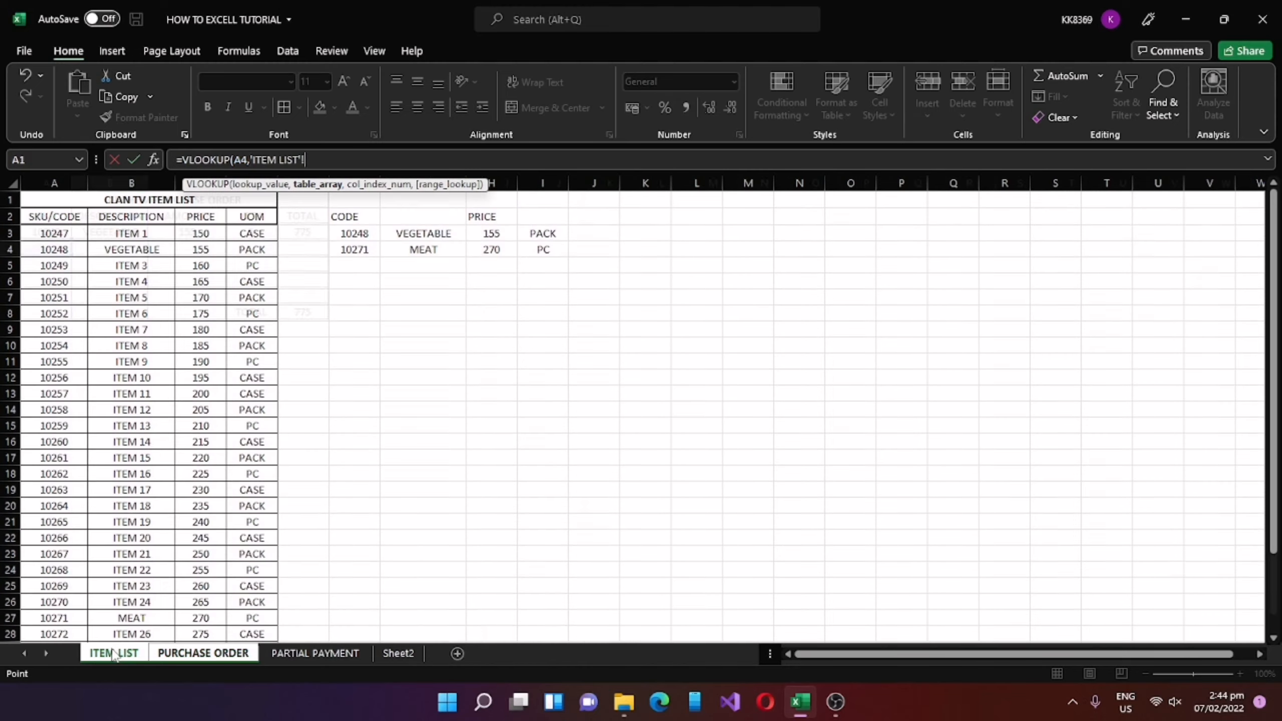
pyautogui.moveTo(52, 234); pyautogui.dragTo(204, 598)
pyautogui.click(369, 157)
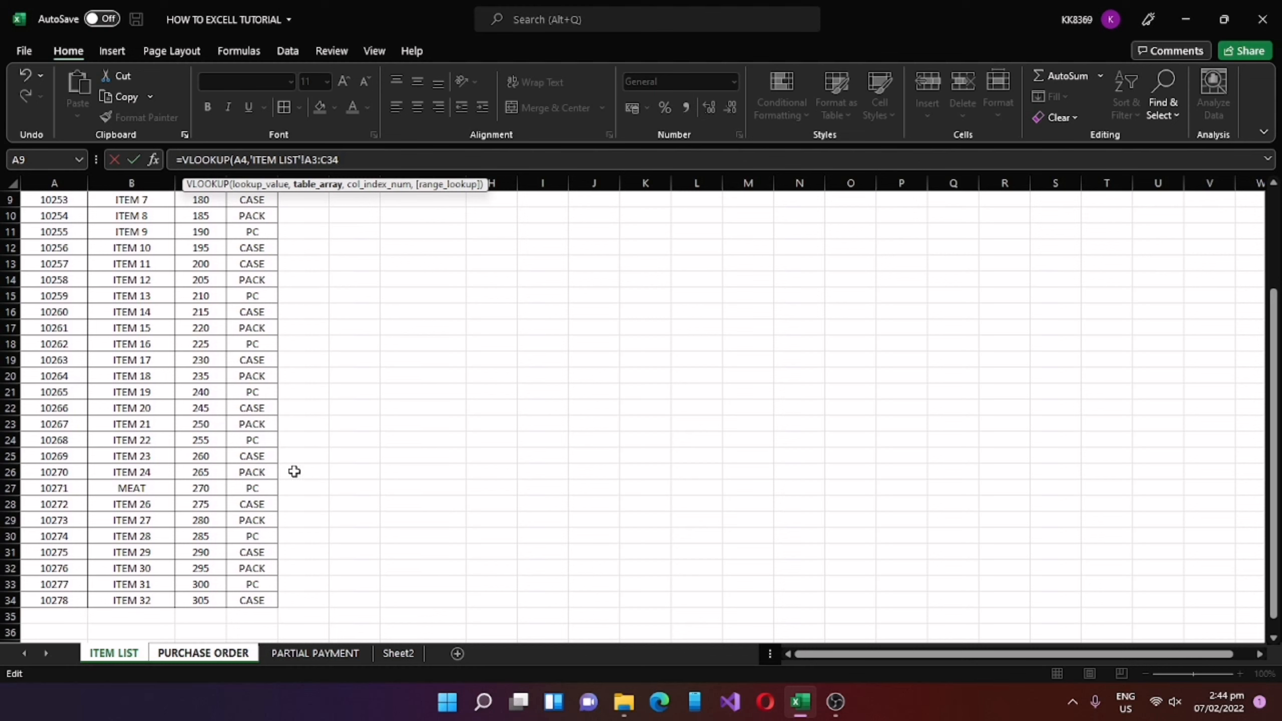
pyautogui.write(',')
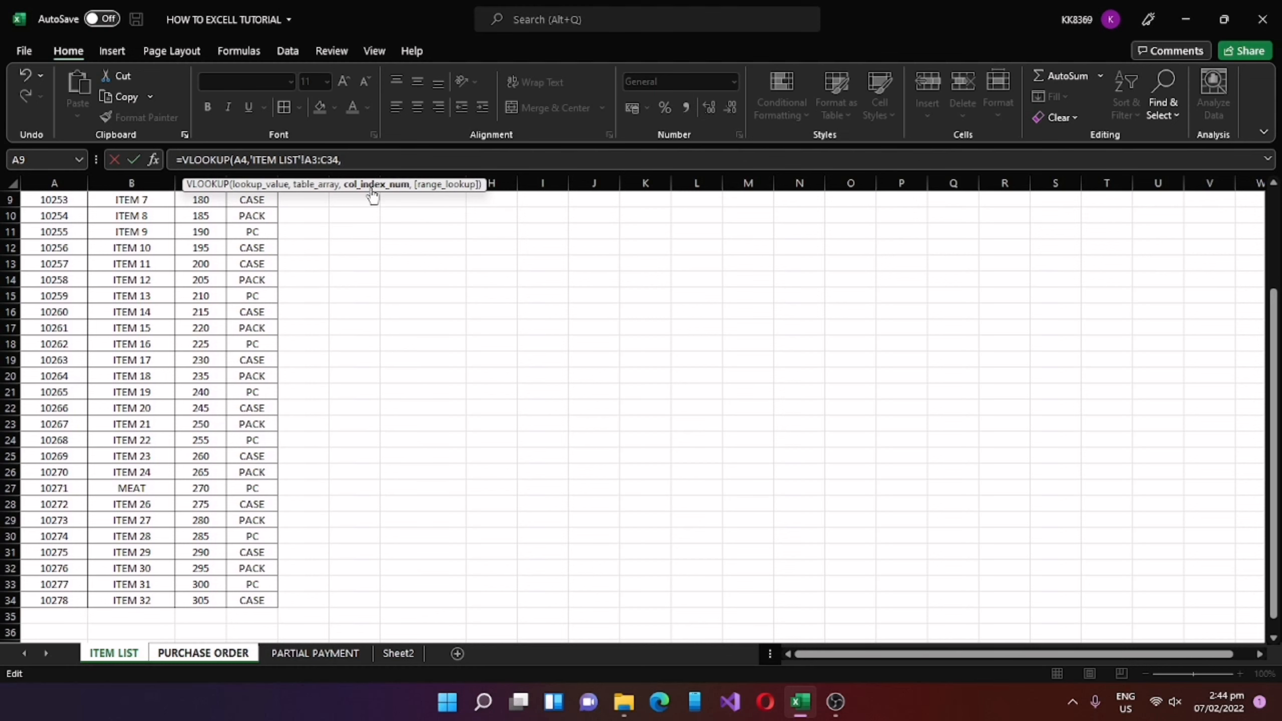
# - Remove the stray PURCHASE ORDER reference and complete the VLOOKUP in B4 with column index 2 and FALSE for an exact match
pyautogui.click(211, 656)
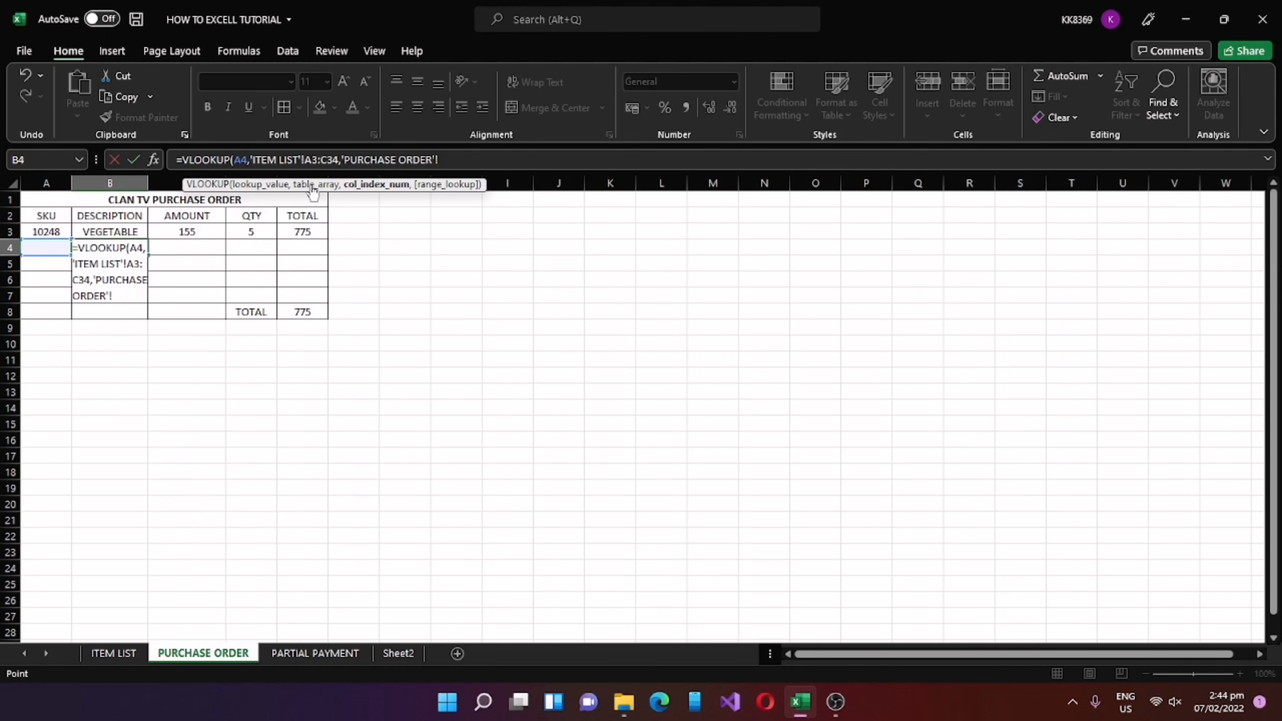
pyautogui.moveTo(440, 160); pyautogui.dragTo(343, 160)
pyautogui.write('2')
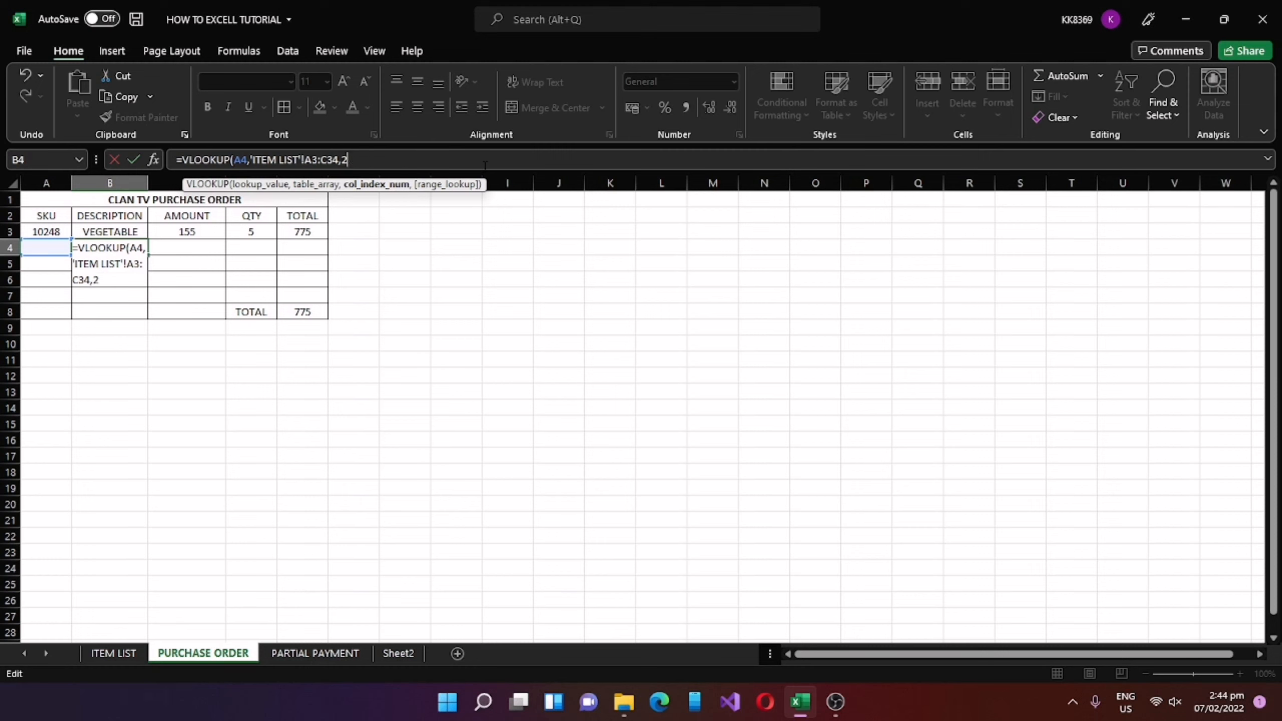
pyautogui.write(',')
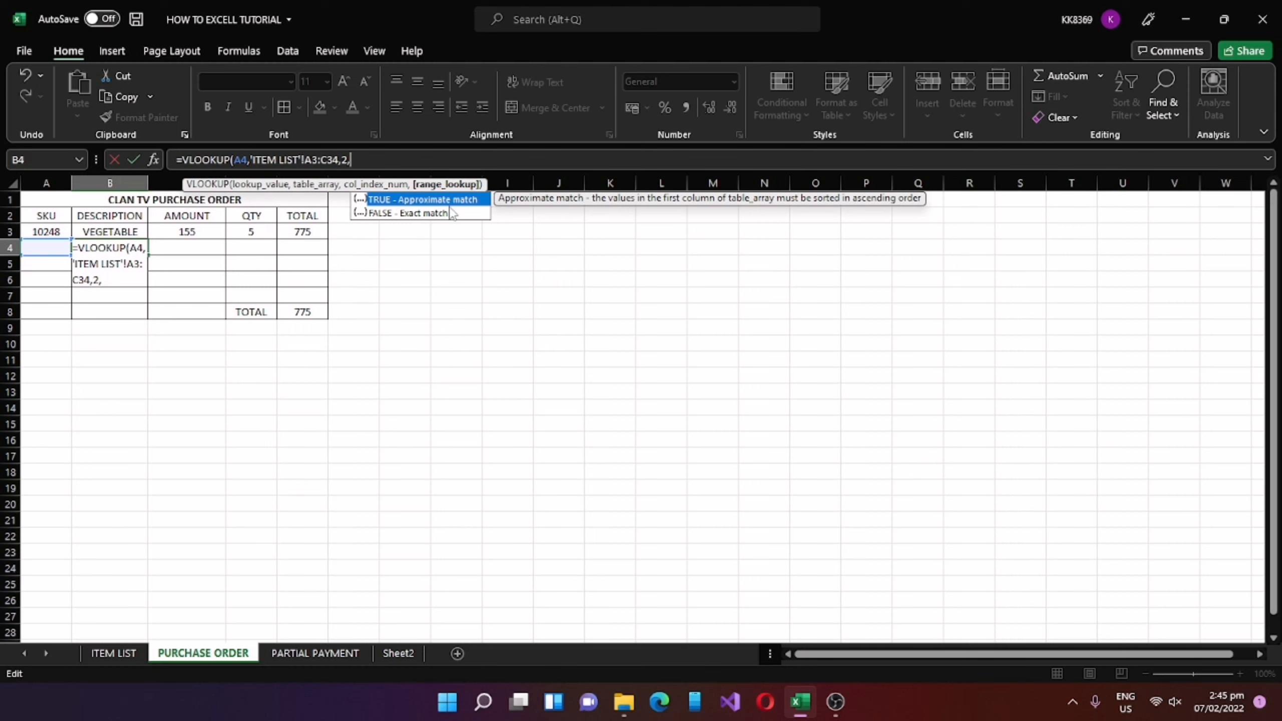
pyautogui.write('FALSE)')
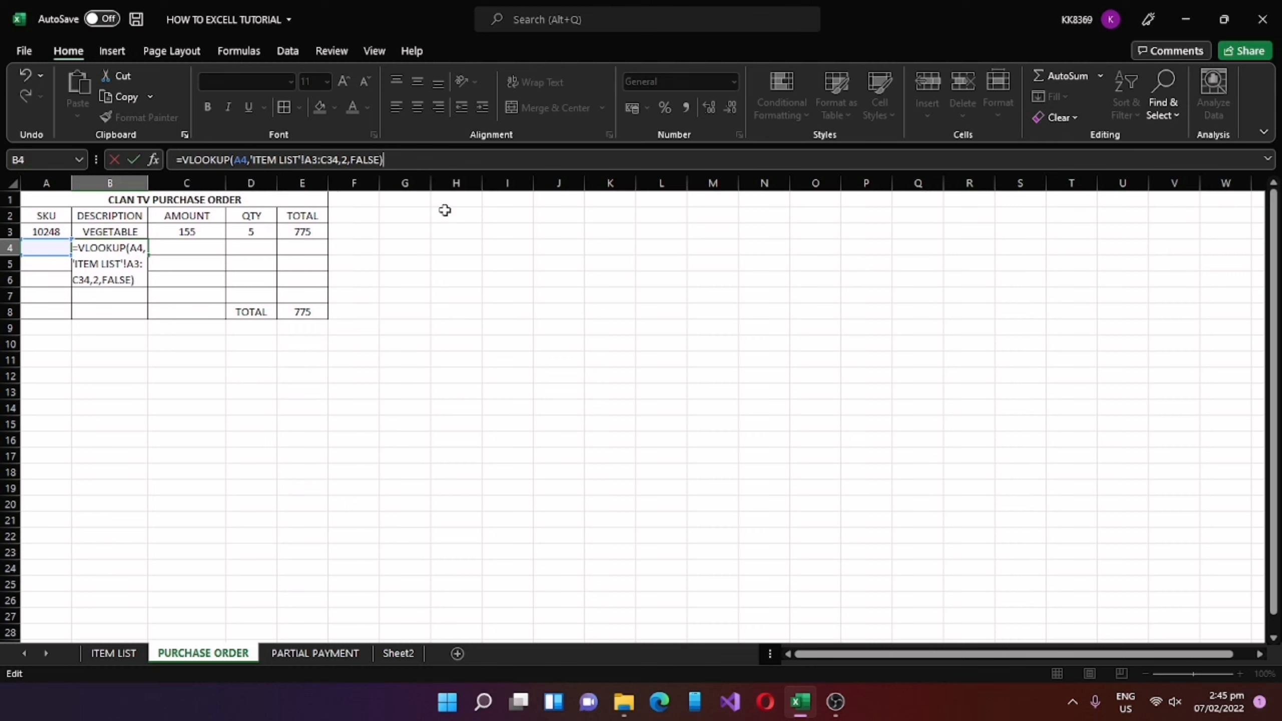
pyautogui.press('Return')
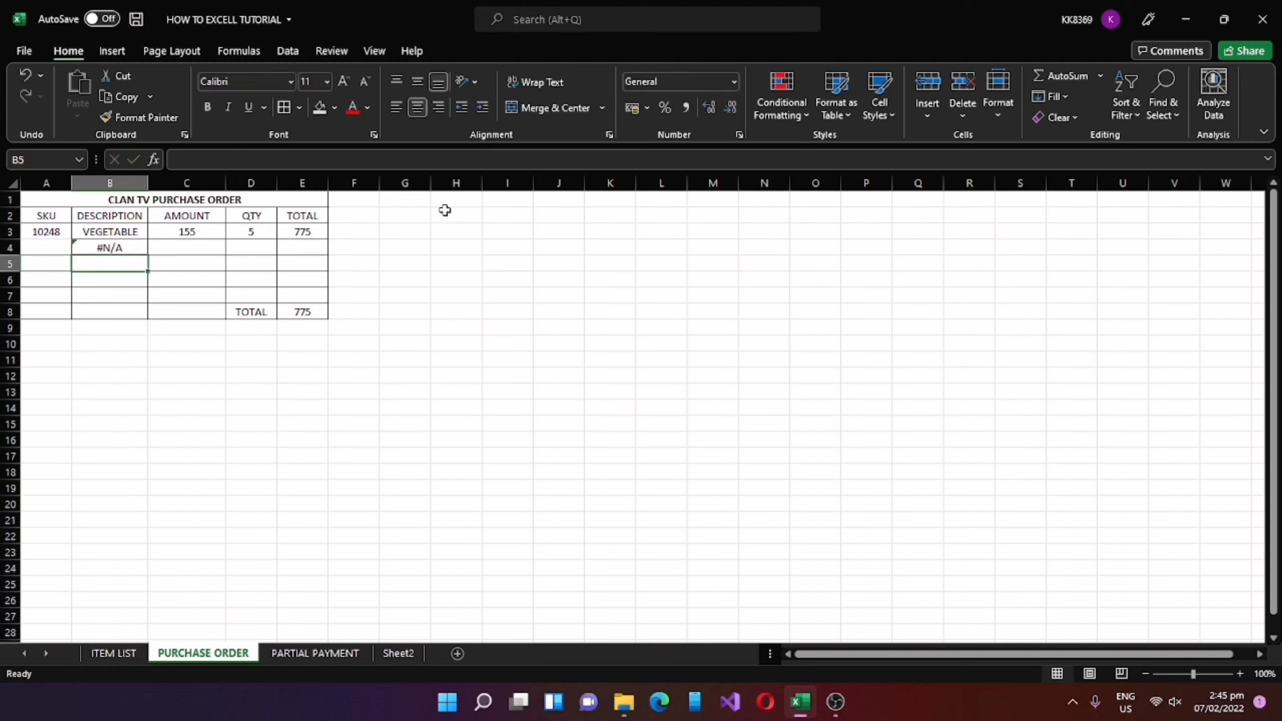
# - Look up the MEAT item's code on the ITEM LIST sheet and enter 10271 as the SKU in A4 of the PURCHASE ORDER sheet
pyautogui.click(500, 344)
pyautogui.click(35, 245)
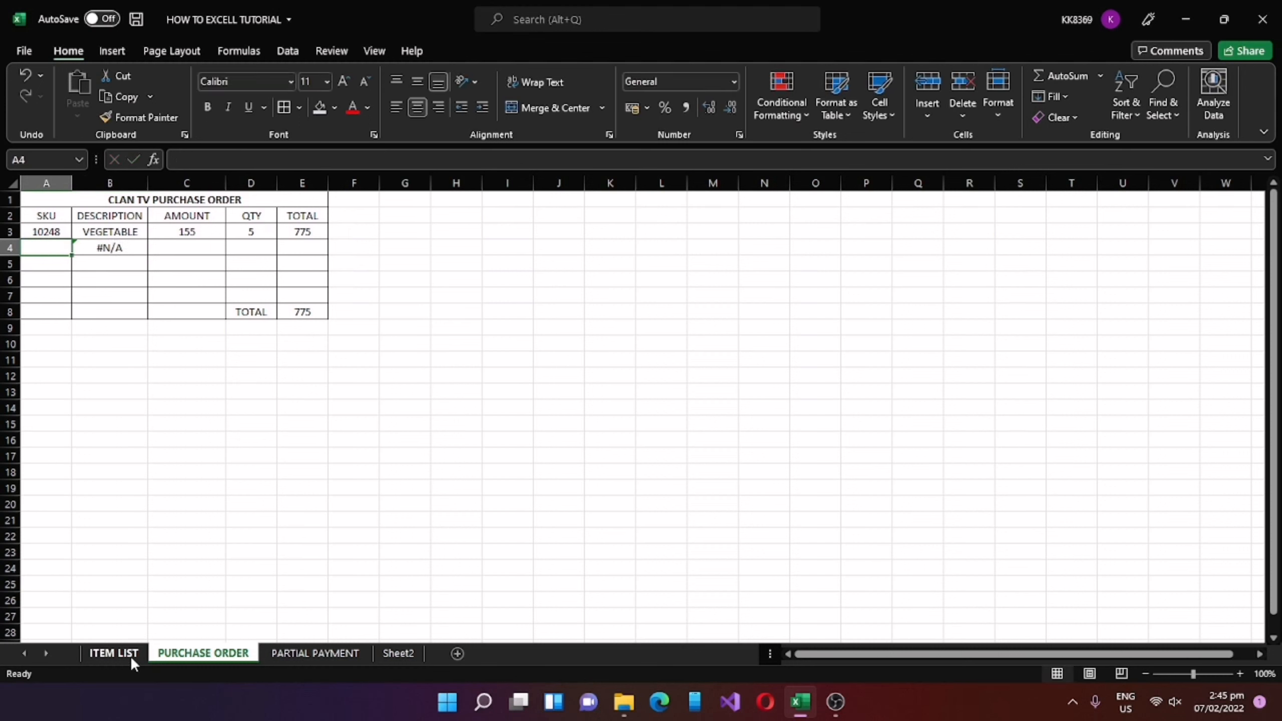
pyautogui.click(113, 653)
pyautogui.scroll(3, 328, 505)
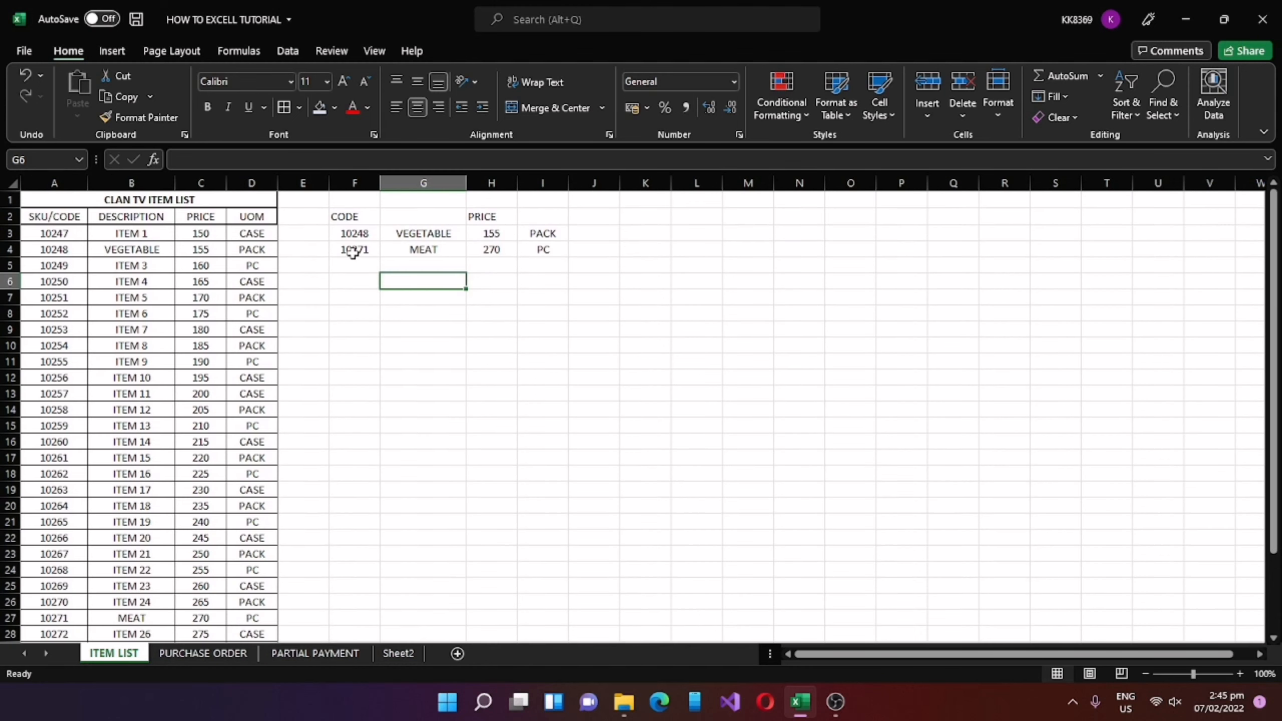
pyautogui.click(222, 654)
pyautogui.write('1')
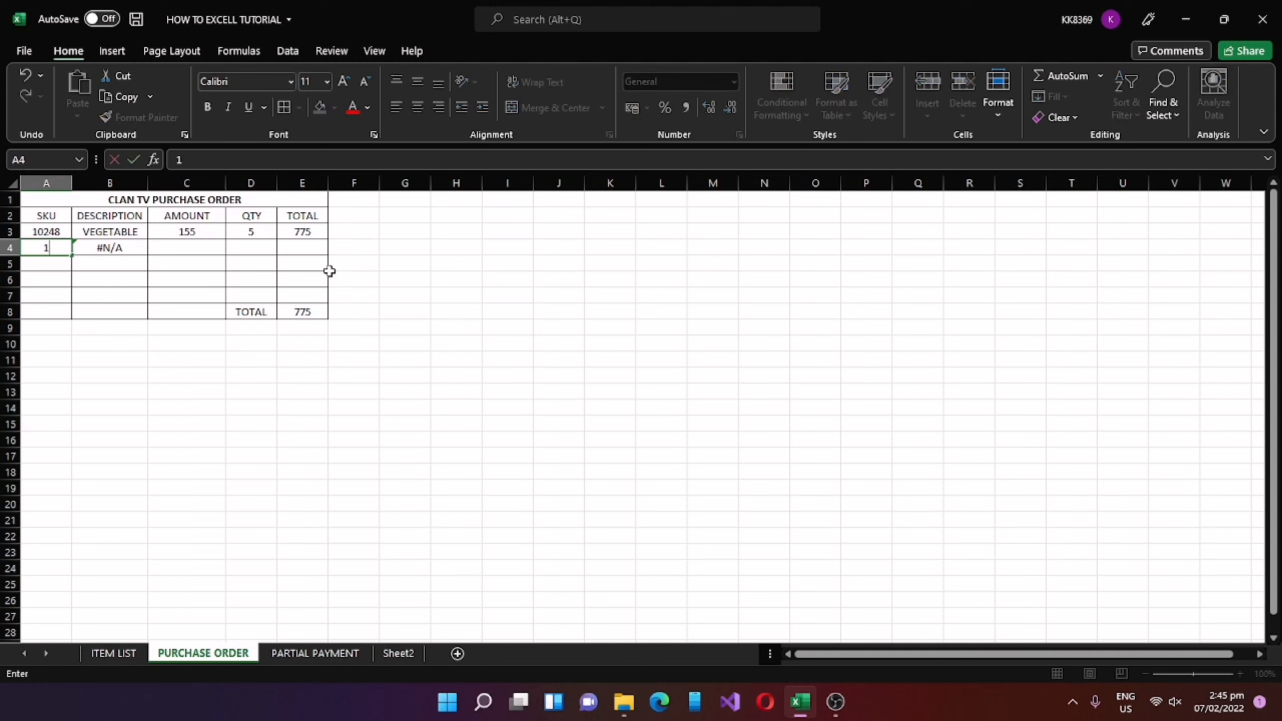
pyautogui.write('0271')
pyautogui.press('Return')
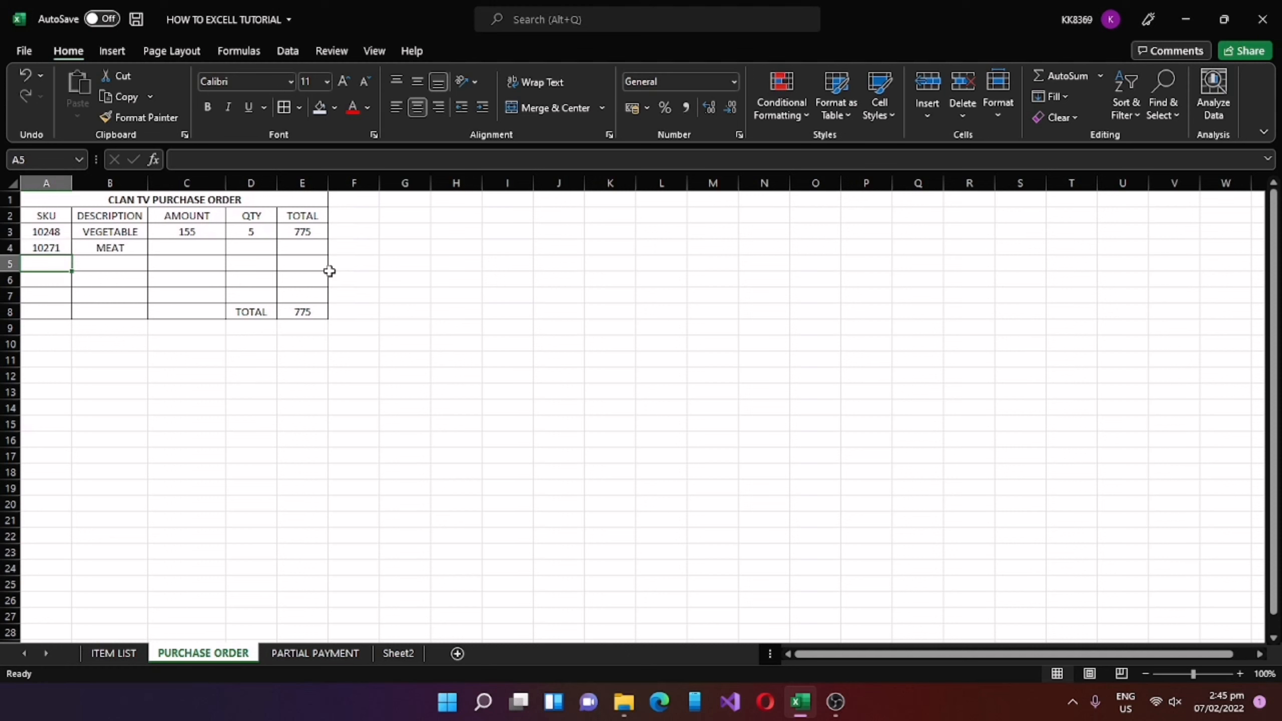
pyautogui.click(372, 278)
# - Copy the VLOOKUP formula from B4 into the amount cell C4
pyautogui.click(125, 248)
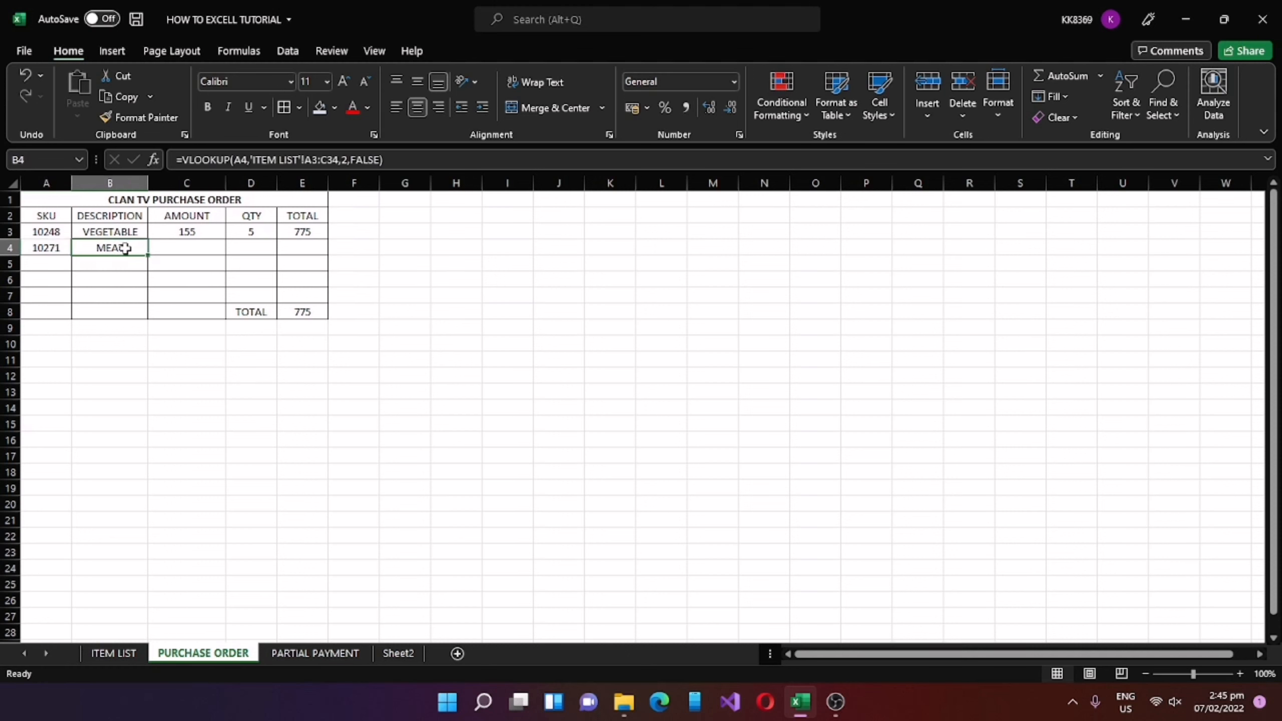
pyautogui.hotkey('ctrl', 'c')
pyautogui.click(174, 250)
pyautogui.hotkey('ctrl', 'v')
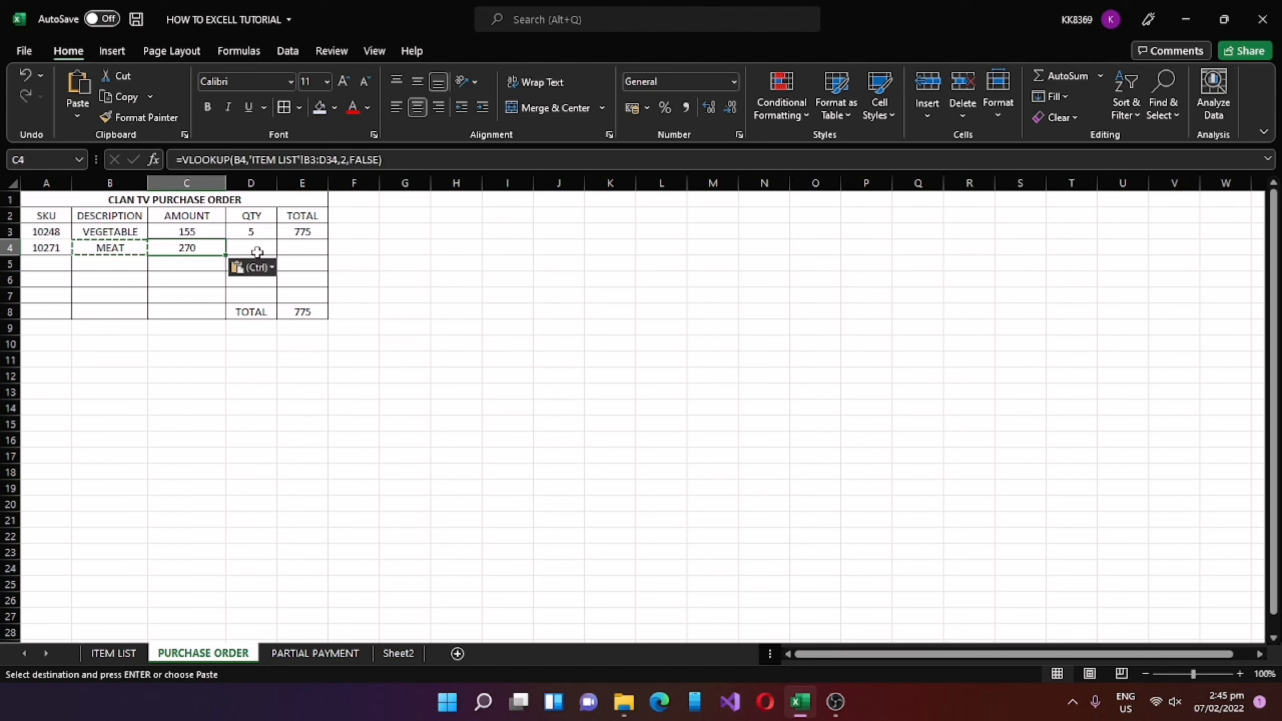
# - Enter a quantity of 10 for the MEAT item in D4
pyautogui.click(255, 249)
pyautogui.press('Escape')
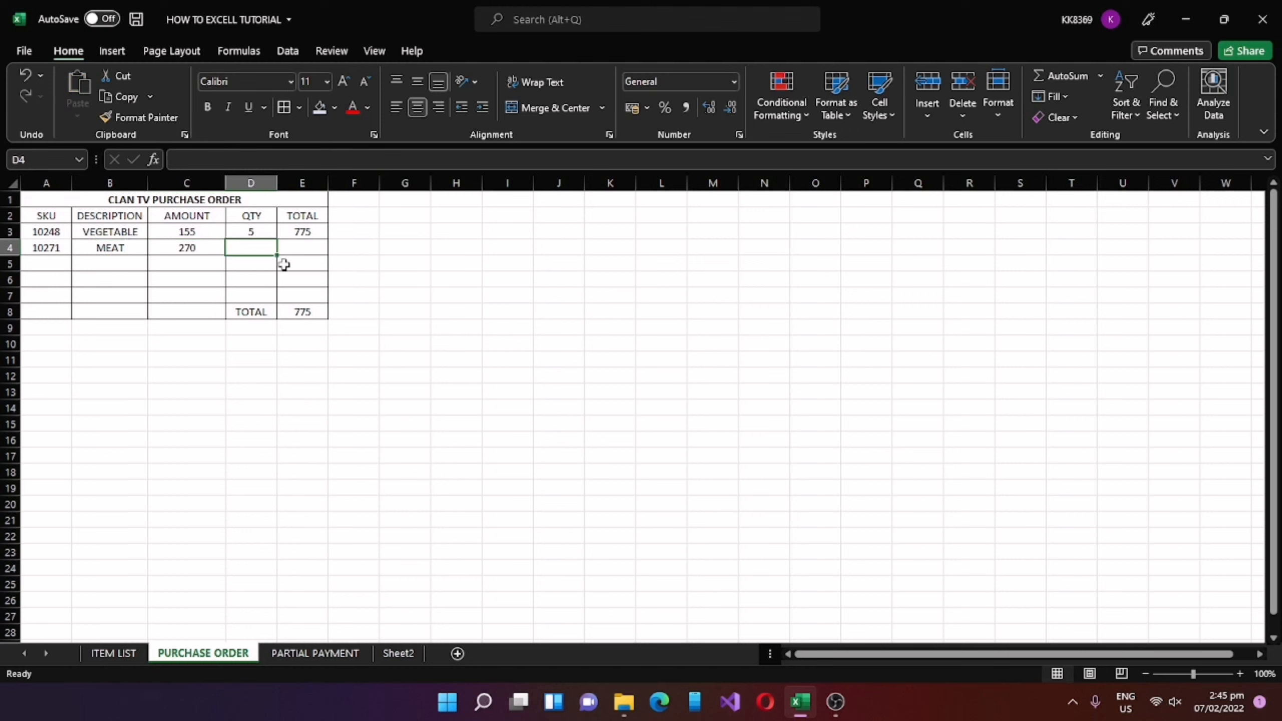
pyautogui.write('10')
pyautogui.press('Return')
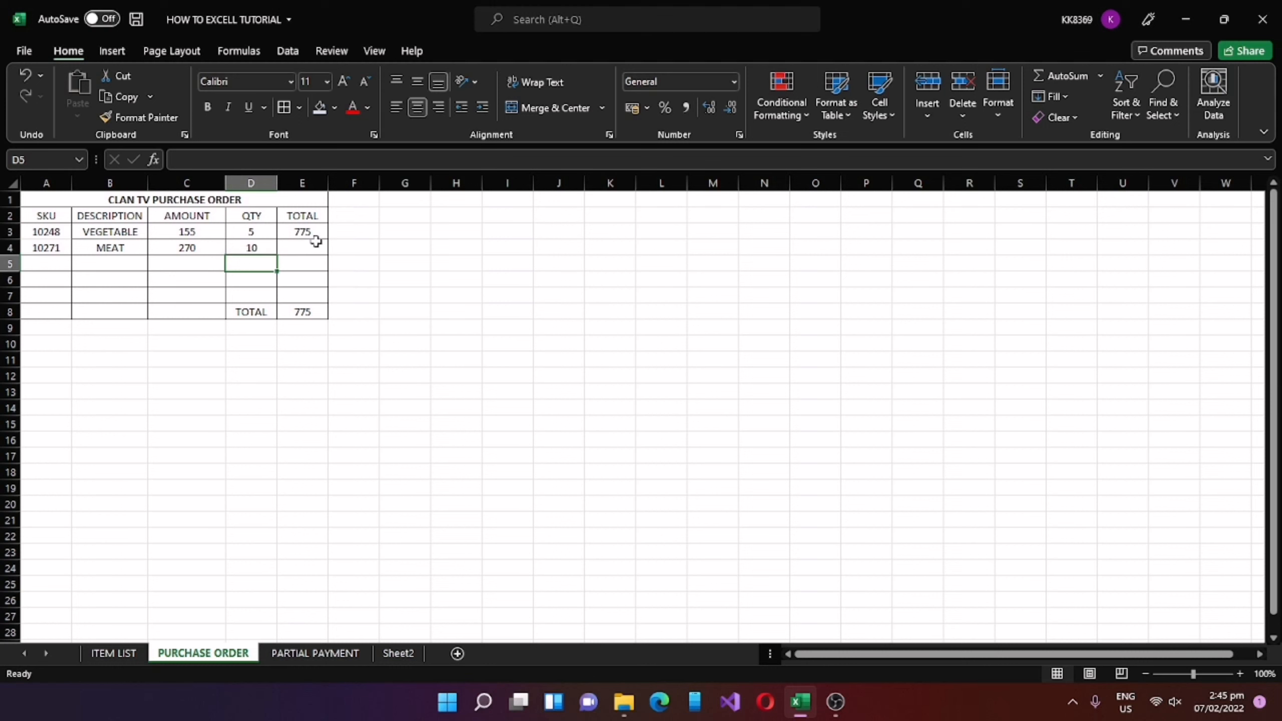
# - Copy the line total formula from E3 into E4 for the MEAT item
pyautogui.click(316, 248)
pyautogui.click(316, 232)
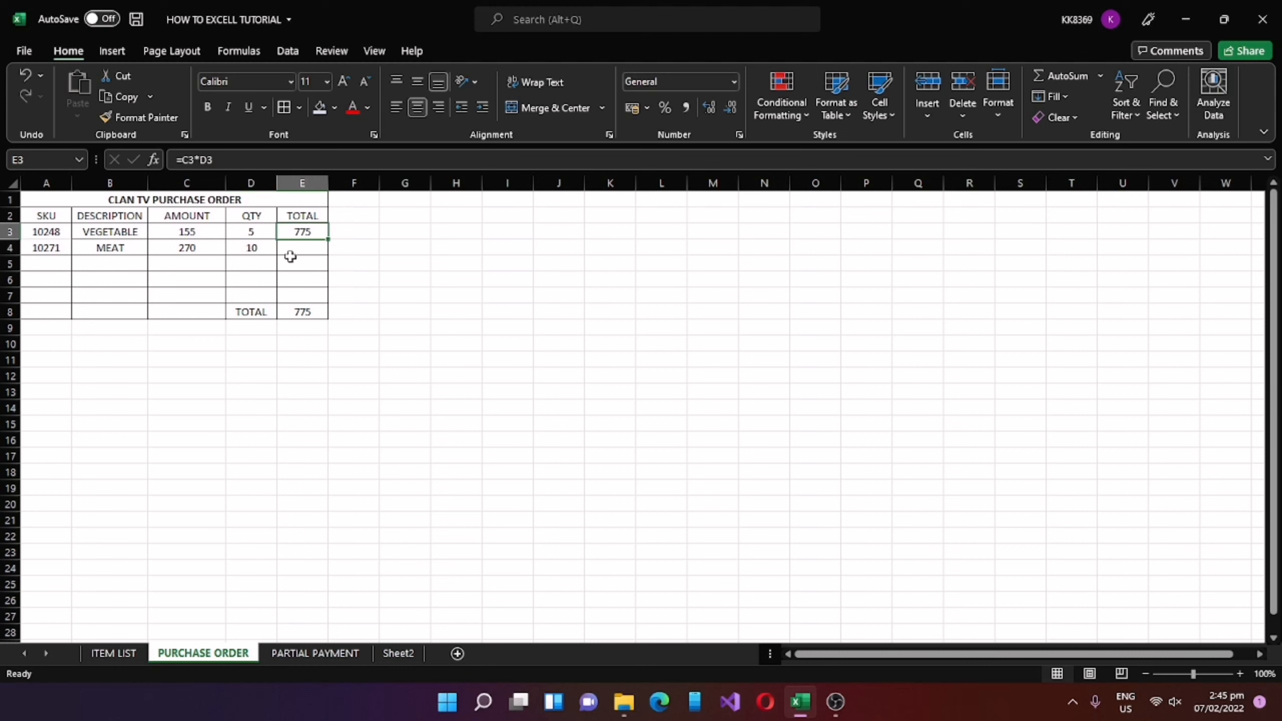
pyautogui.hotkey('ctrl', 'c')
pyautogui.click(303, 249)
pyautogui.hotkey('ctrl', 'v')
pyautogui.press('Escape')
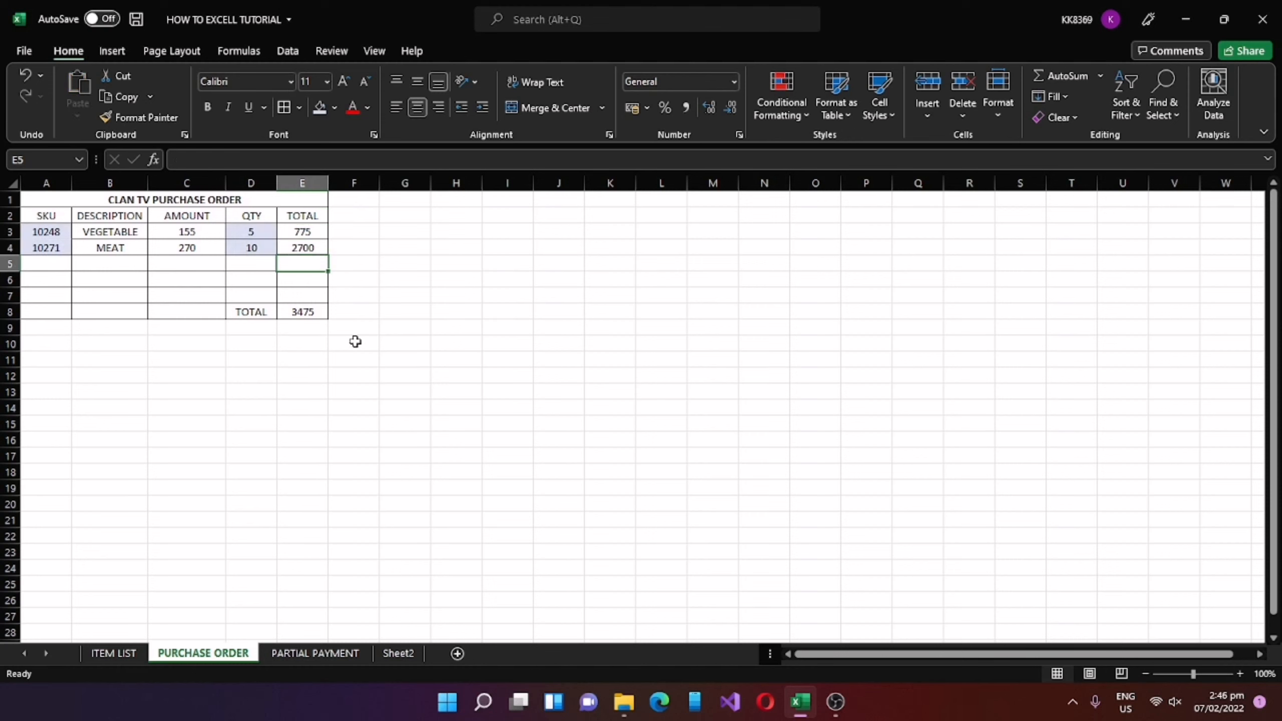
# - Examine the PARTIAL PAYMENT sheet's name and amount table and the VLOOKUP formula in E2 that uses the name in D2
pyautogui.click(315, 653)
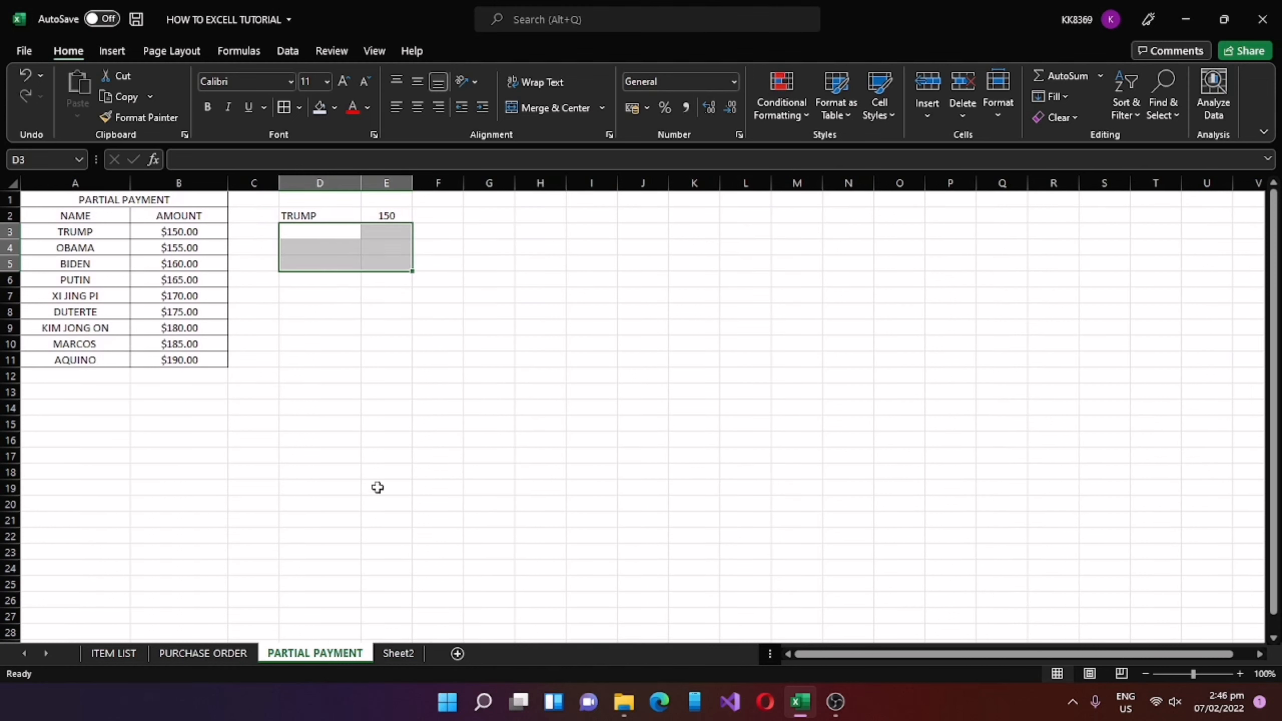
pyautogui.click(420, 355)
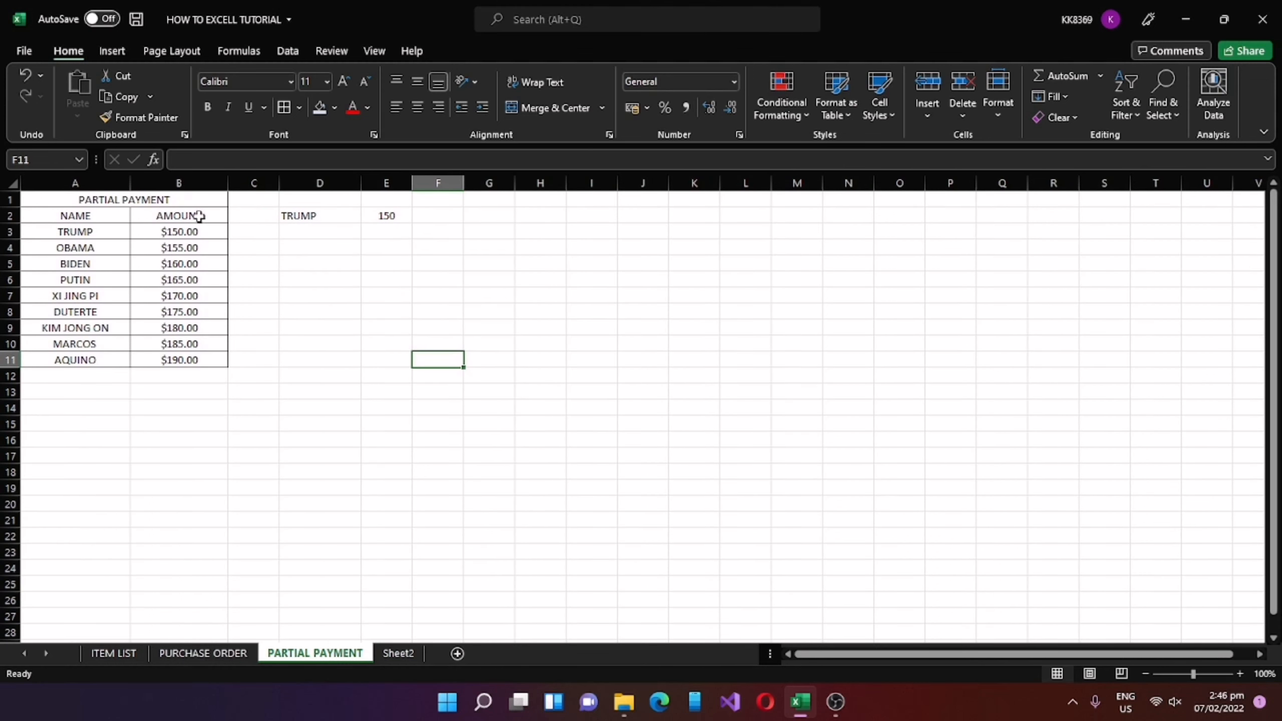
pyautogui.click(178, 235)
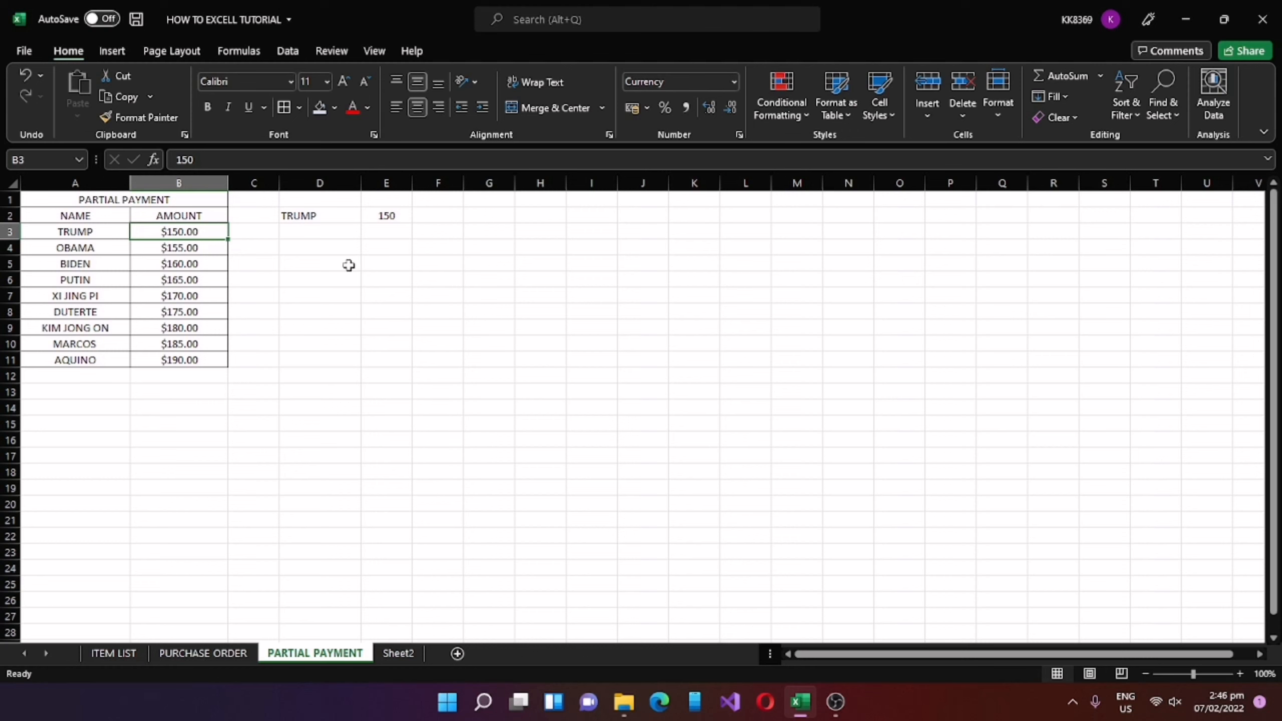
pyautogui.click(333, 216)
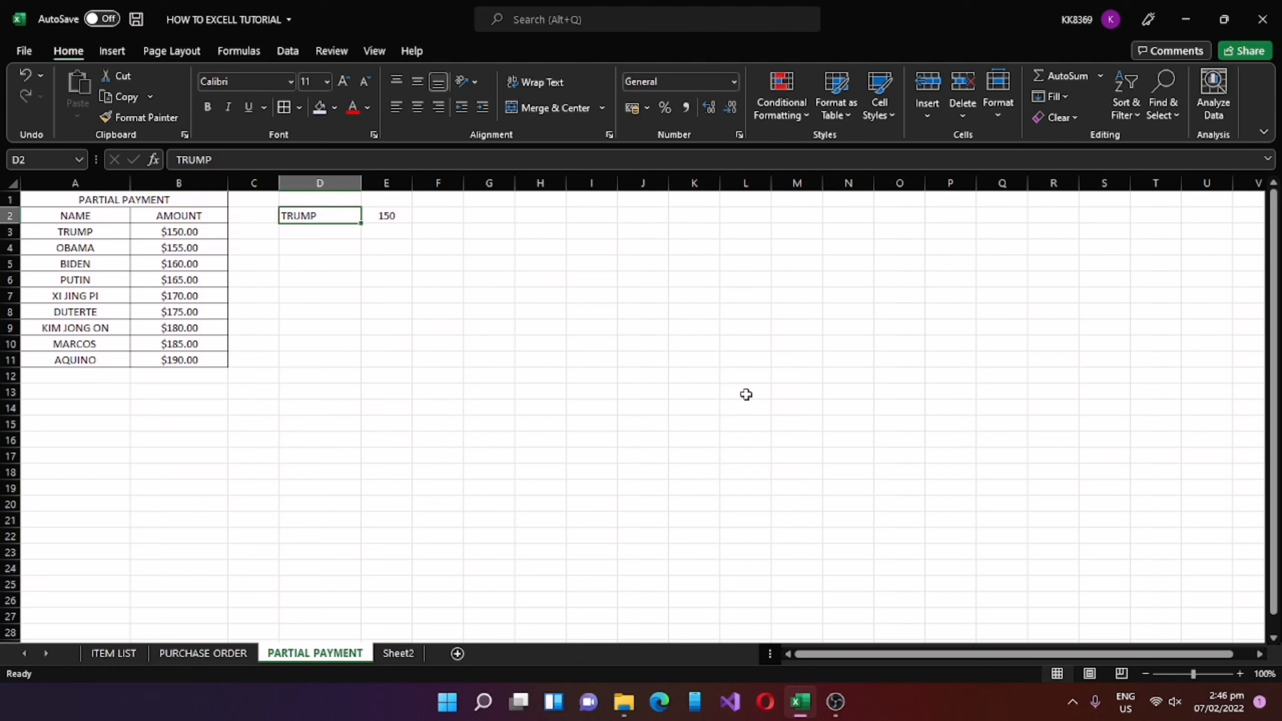
pyautogui.click(382, 213)
pyautogui.click(356, 159)
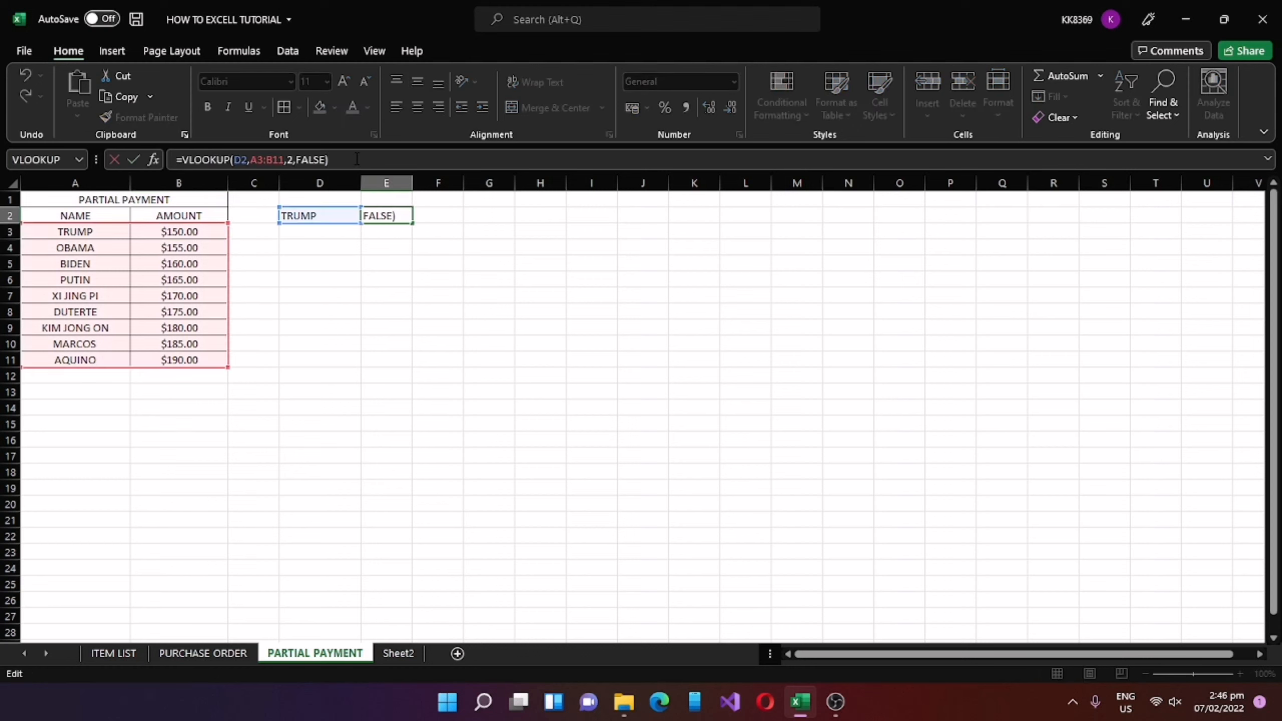
pyautogui.click(474, 343)
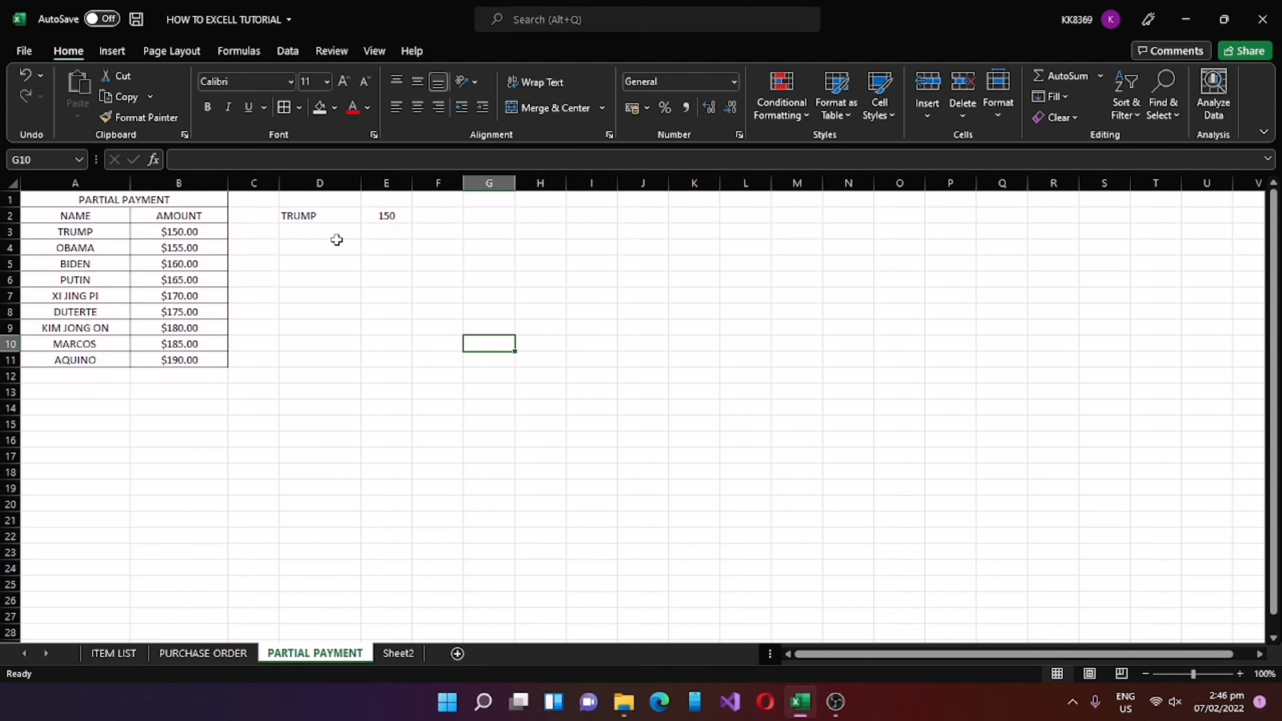
pyautogui.click(385, 215)
pyautogui.click(328, 231)
pyautogui.click(389, 213)
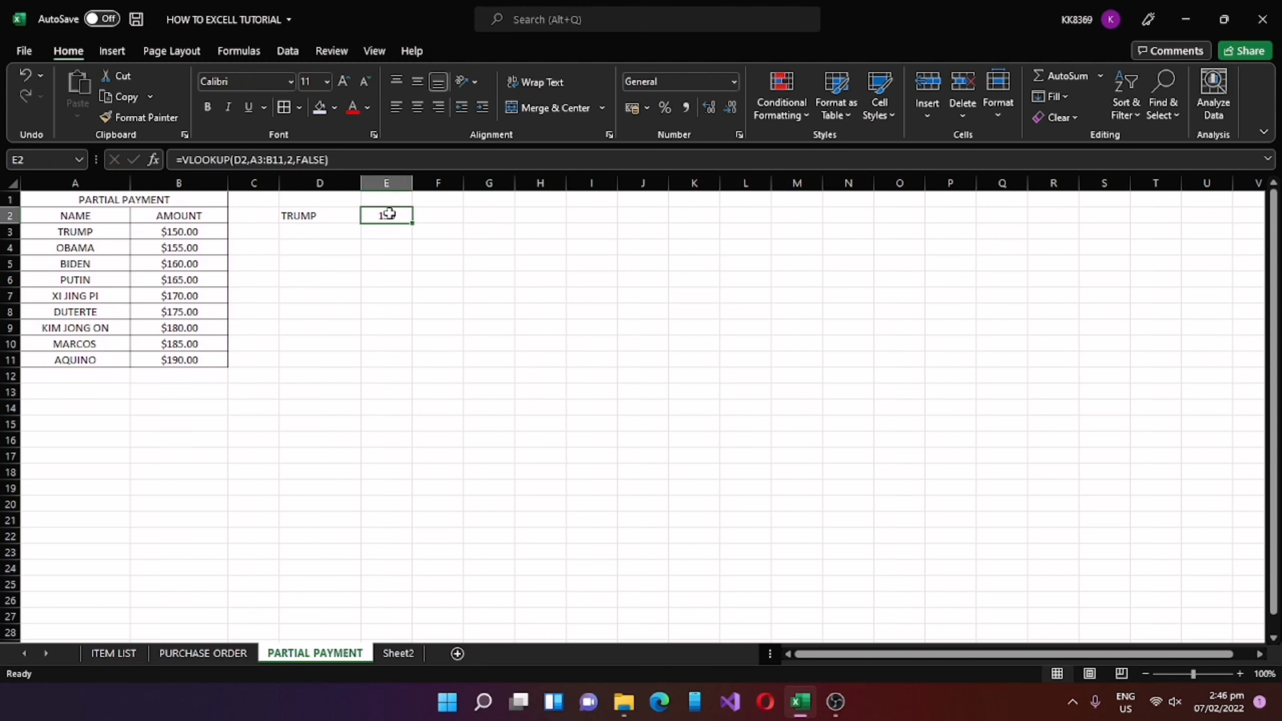
# - Copy the VLOOKUP formula from E2 into E3 and enter OBAMA as the lookup name in D3
pyautogui.moveTo(411, 223); pyautogui.dragTo(414, 242)
pyautogui.click(352, 263)
pyautogui.click(321, 228)
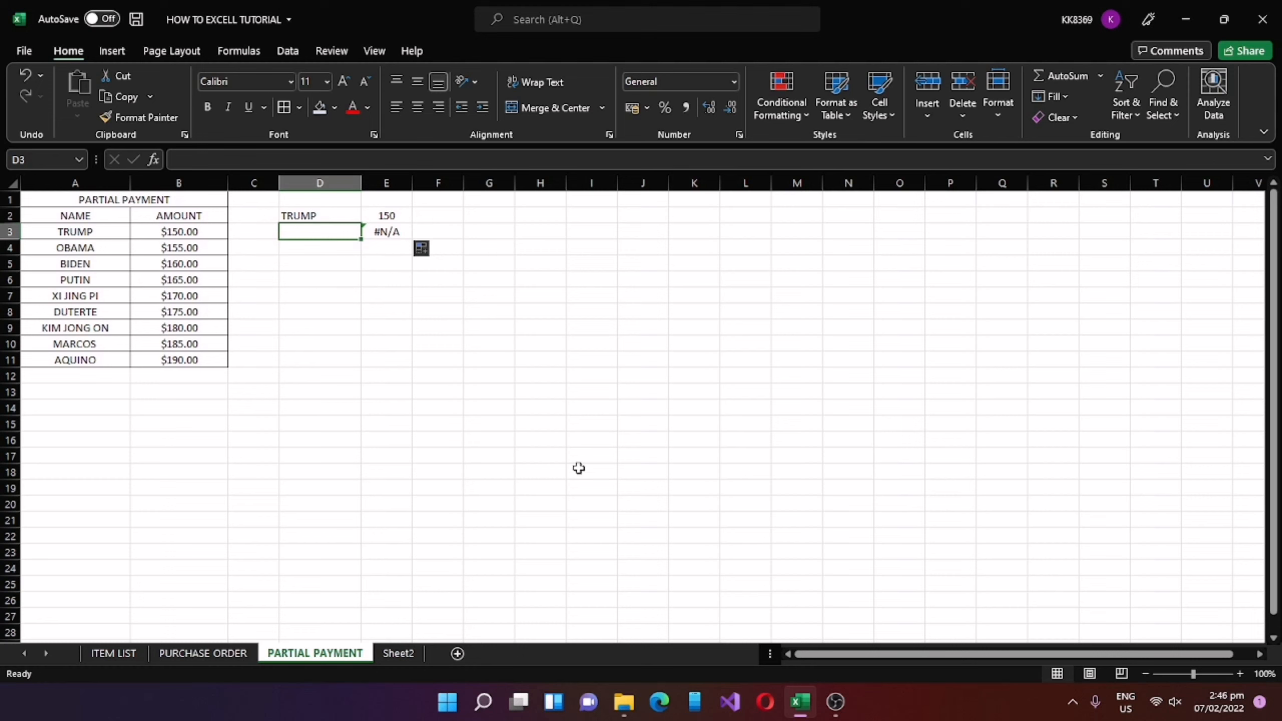
pyautogui.write('OB')
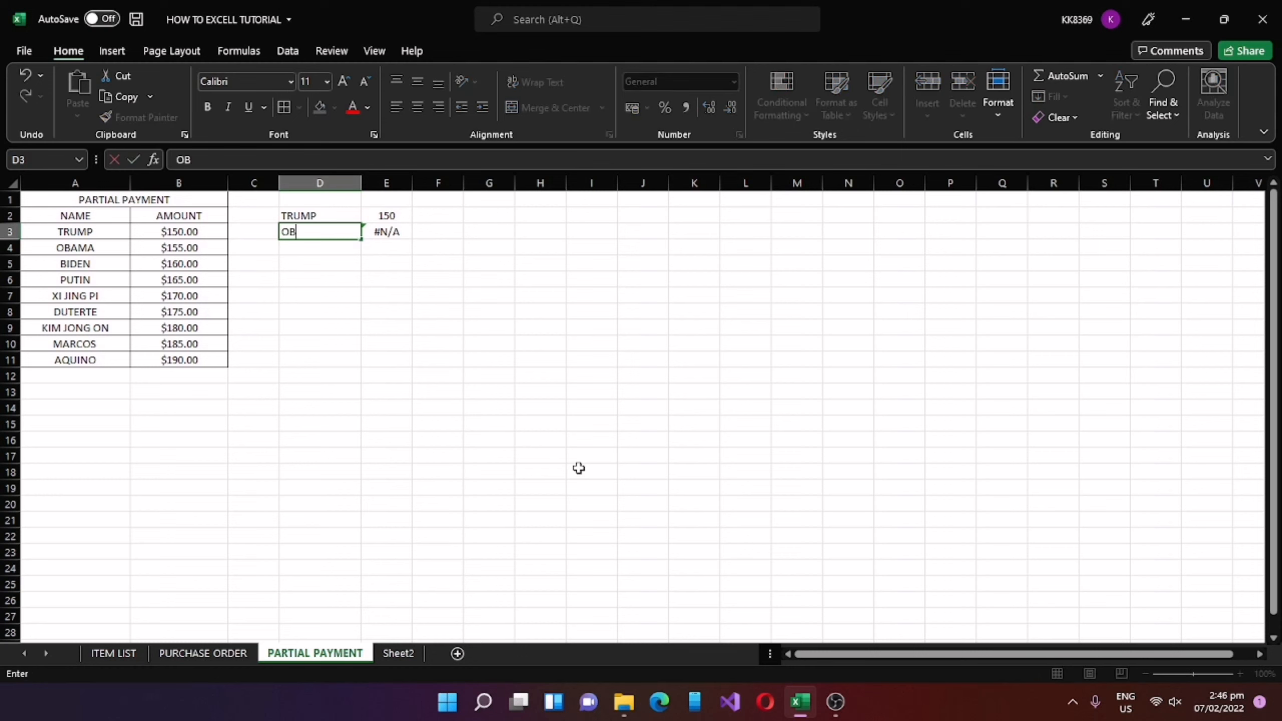
pyautogui.write('MAMA')
pyautogui.press('Return')
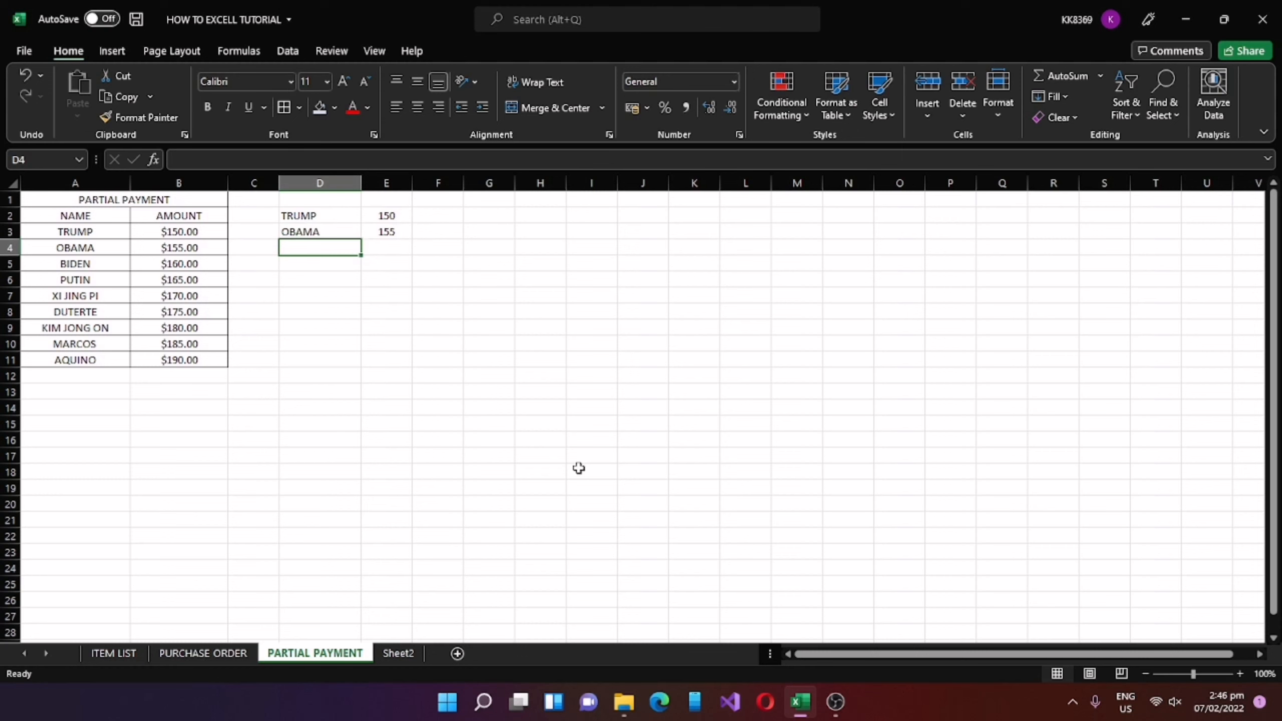
# - Fill the VLOOKUP formula from E3 down to E6 and enter the lookup names PUTIN in D4 and DUTERTE in D5
pyautogui.click(393, 232)
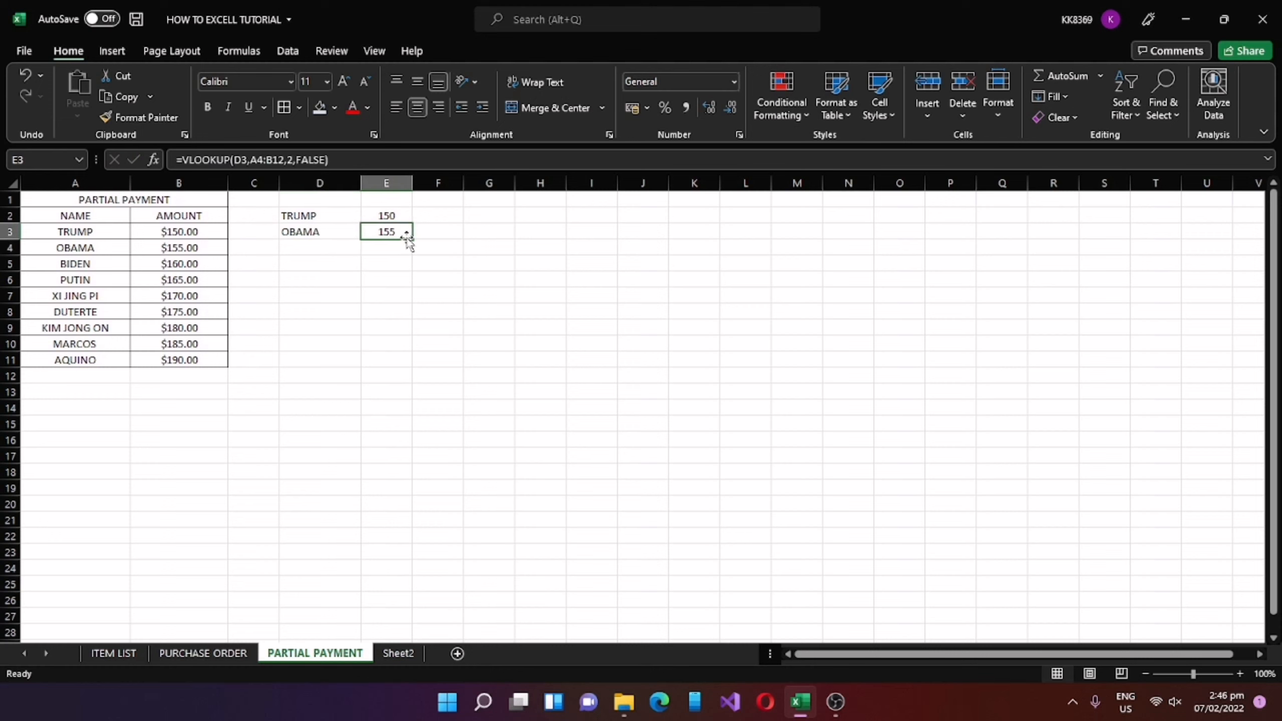
pyautogui.moveTo(412, 240); pyautogui.dragTo(412, 287)
pyautogui.click(310, 251)
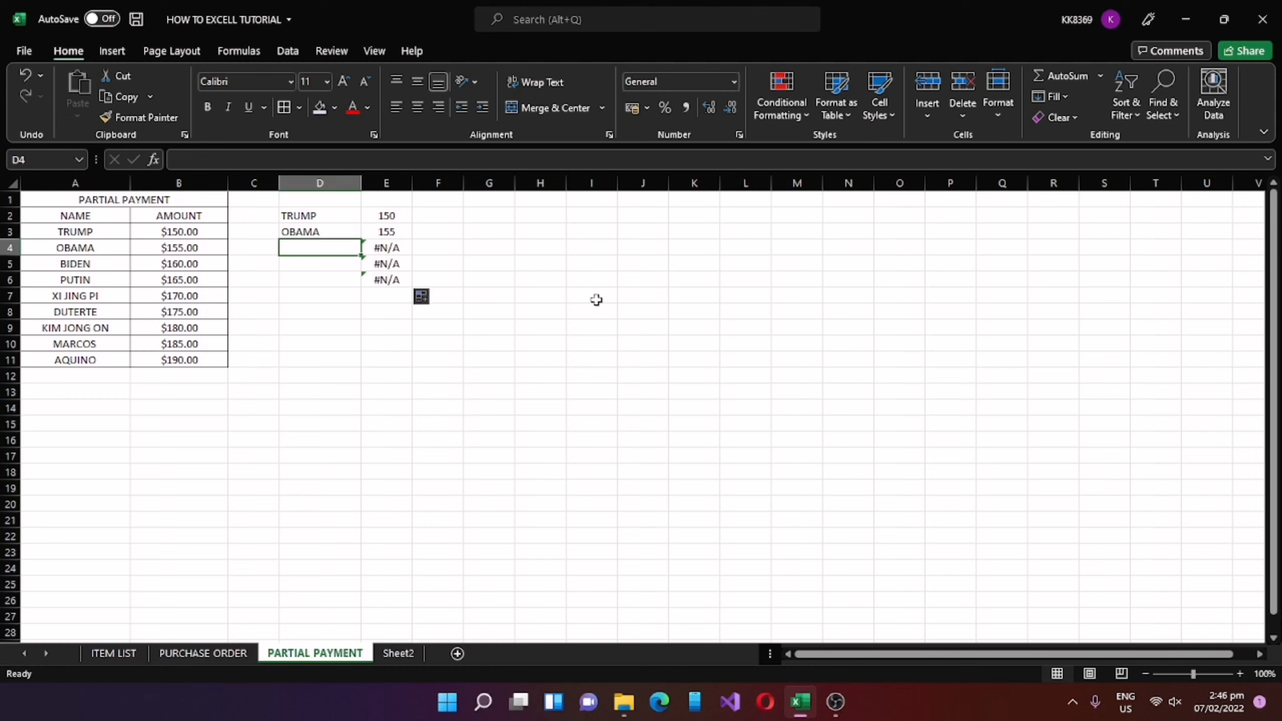
pyautogui.write('PUTIN')
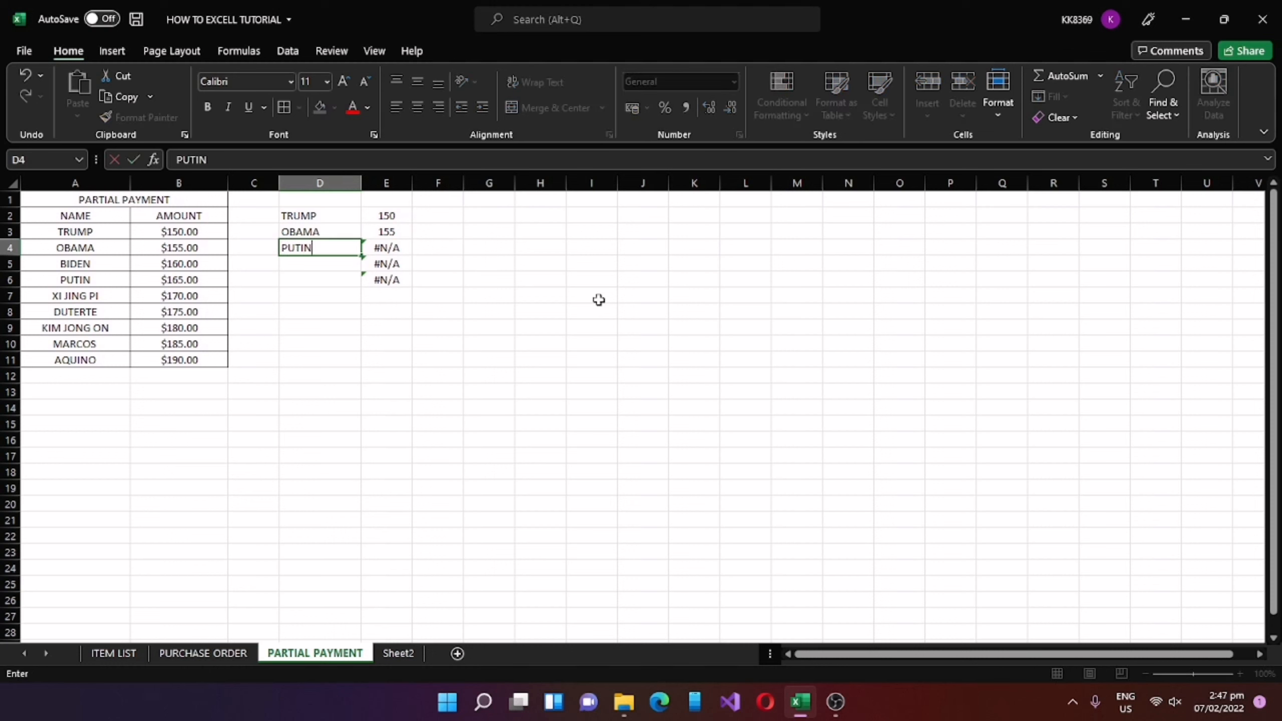
pyautogui.press('Return')
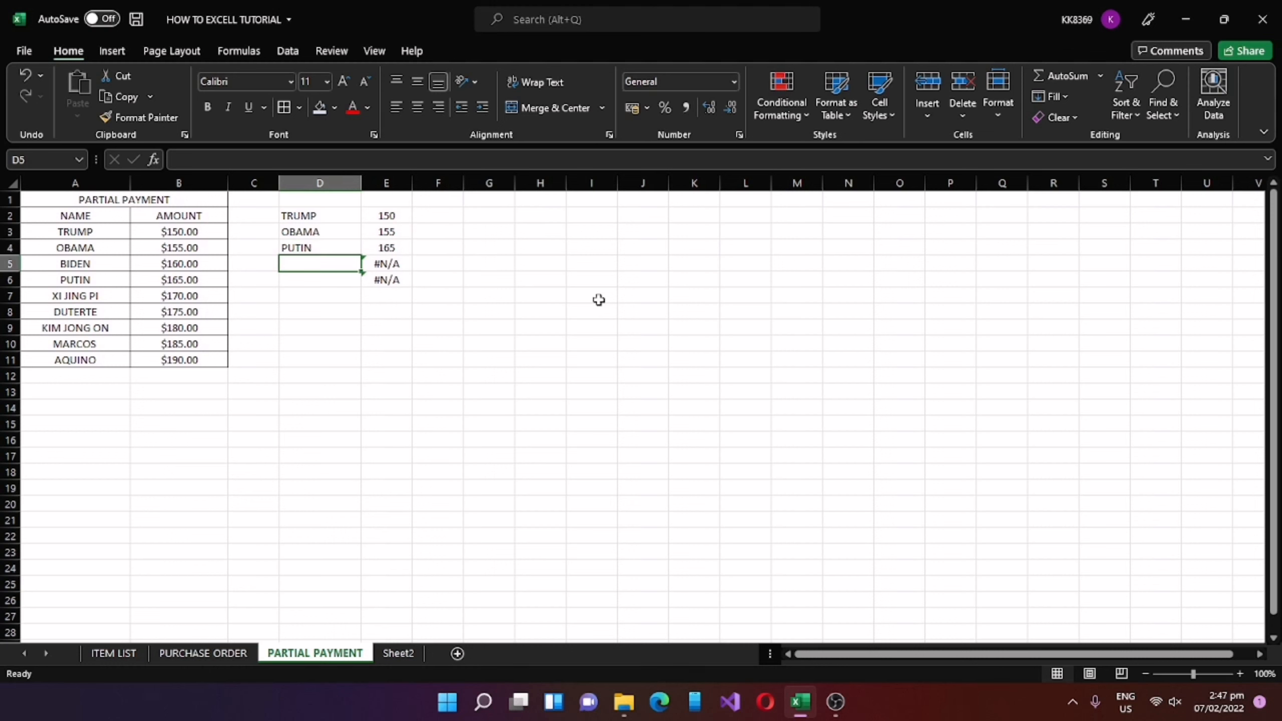
pyautogui.write('DUTERTE')
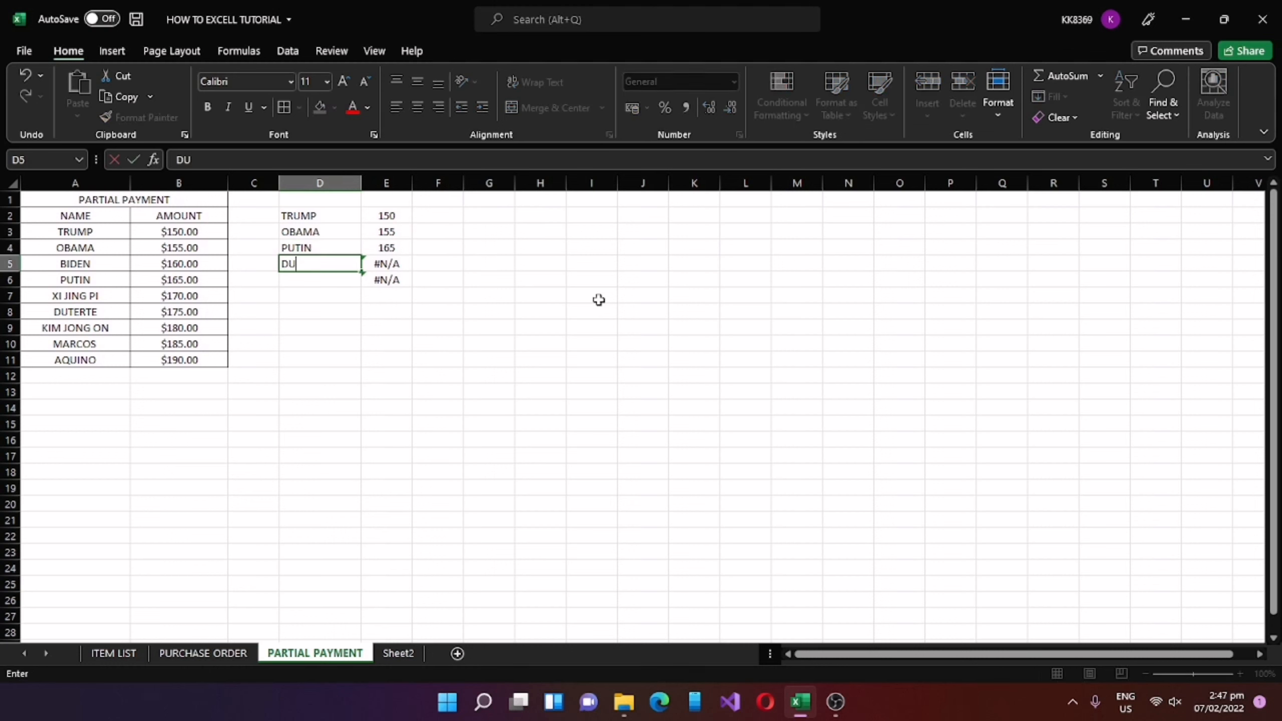
pyautogui.press('Return')
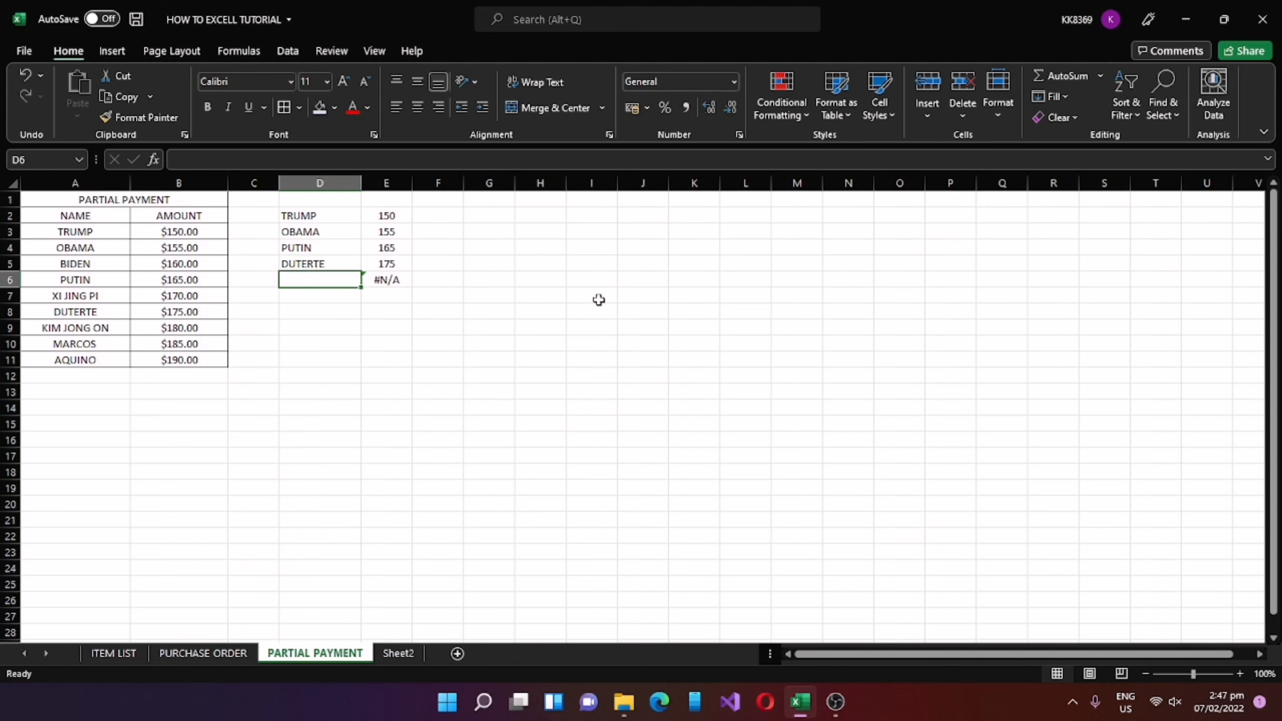
# - Clear the surplus VLOOKUP formula from E6, beside the empty name cell
pyautogui.click(482, 392)
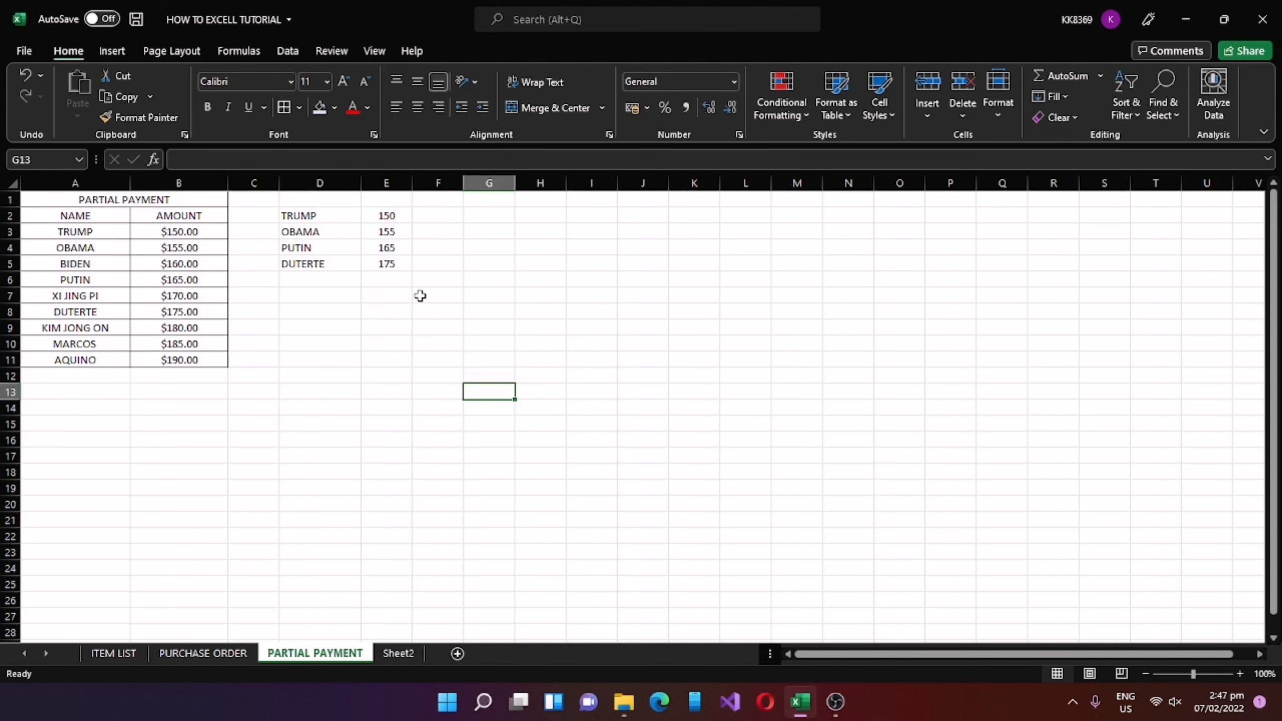
pyautogui.moveTo(309, 216); pyautogui.dragTo(304, 263)
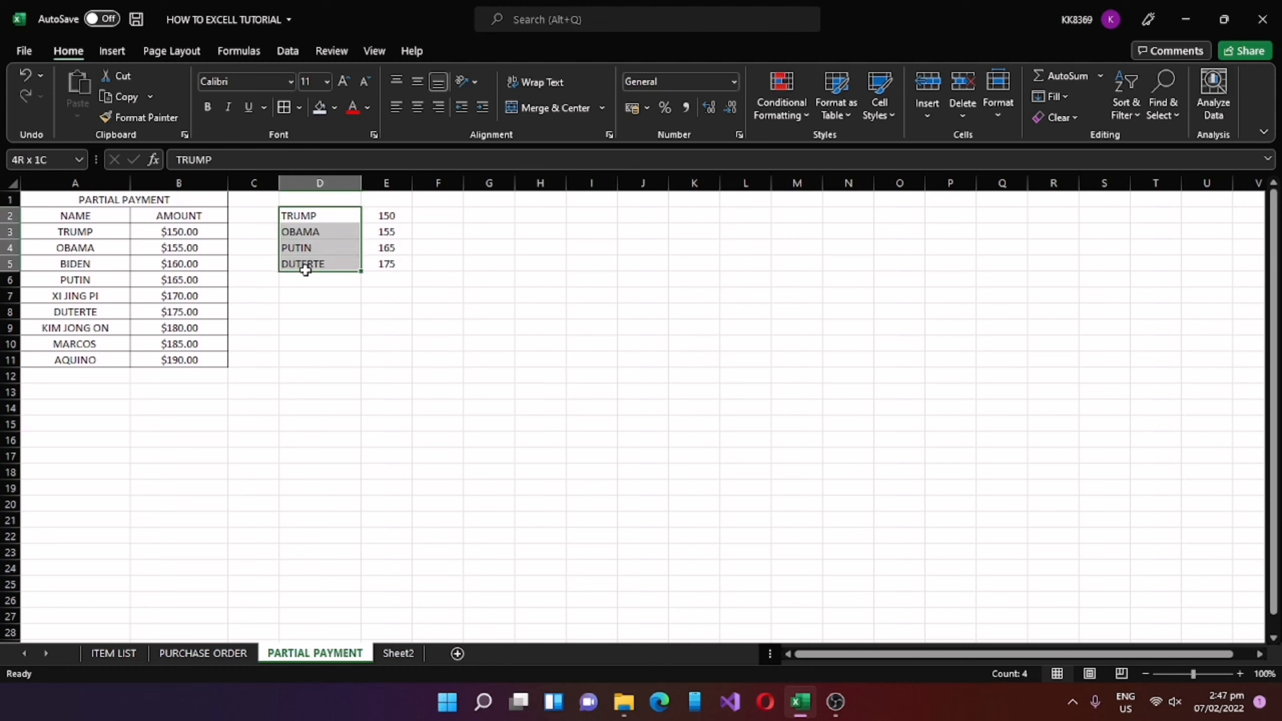
pyautogui.click(381, 313)
pyautogui.click(584, 354)
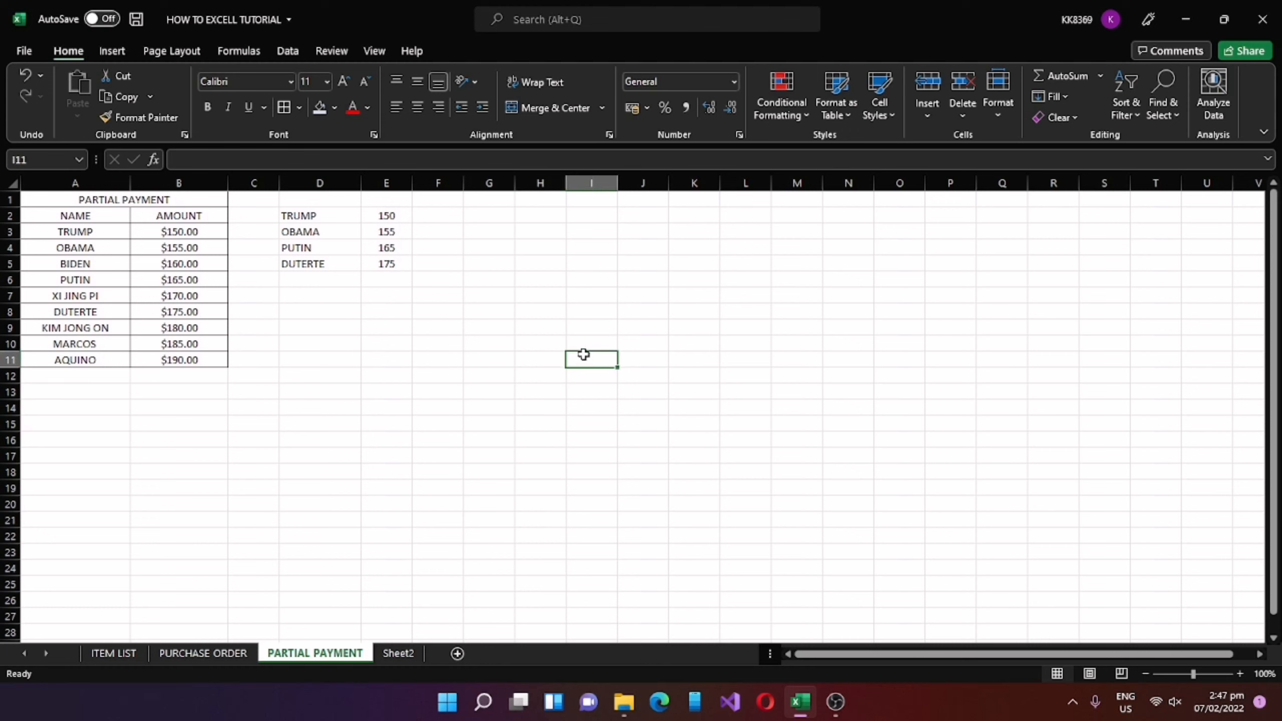